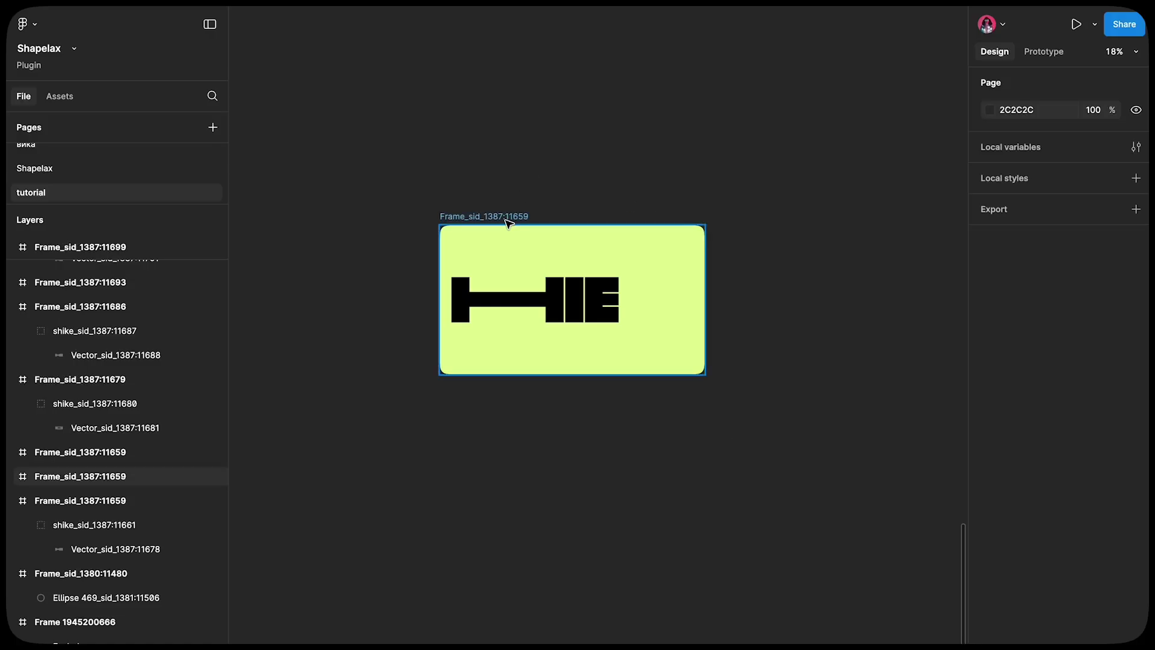
Duplicate the lime HIE frame and nudge the copy's E points right to widen the lettering
left_click(508, 217)
key("ctrl+d")
scroll(509, 223, "right", 2)
scroll(509, 223, "down", 1)
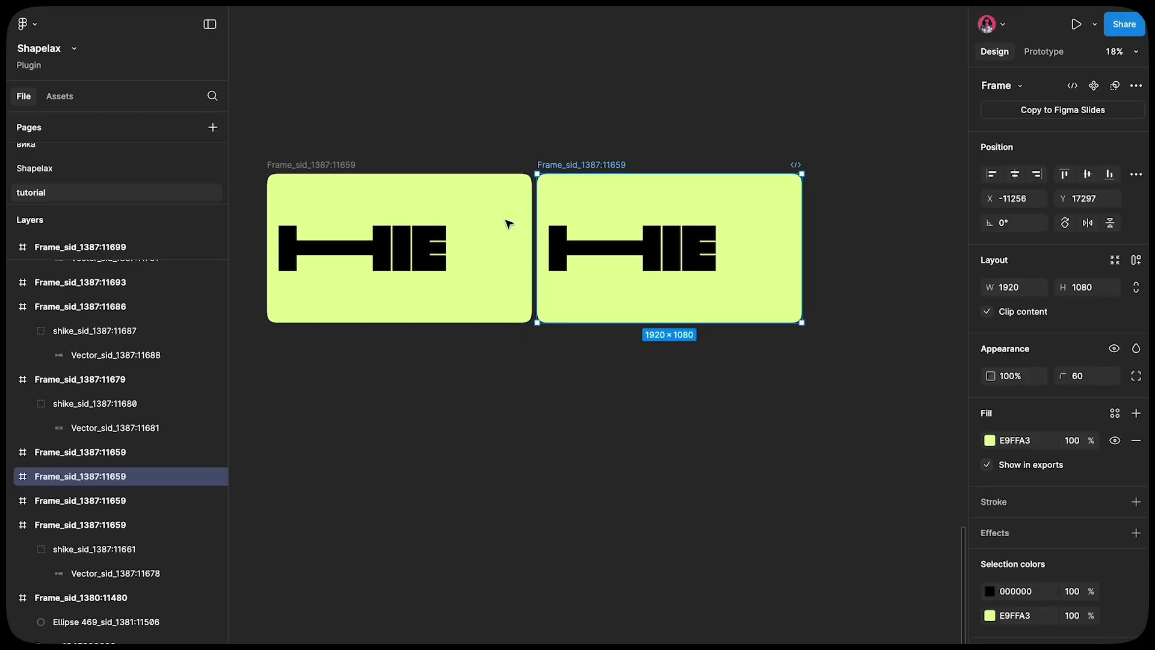
double_click(616, 255)
double_click(616, 256)
scroll(617, 257, "up", 3)
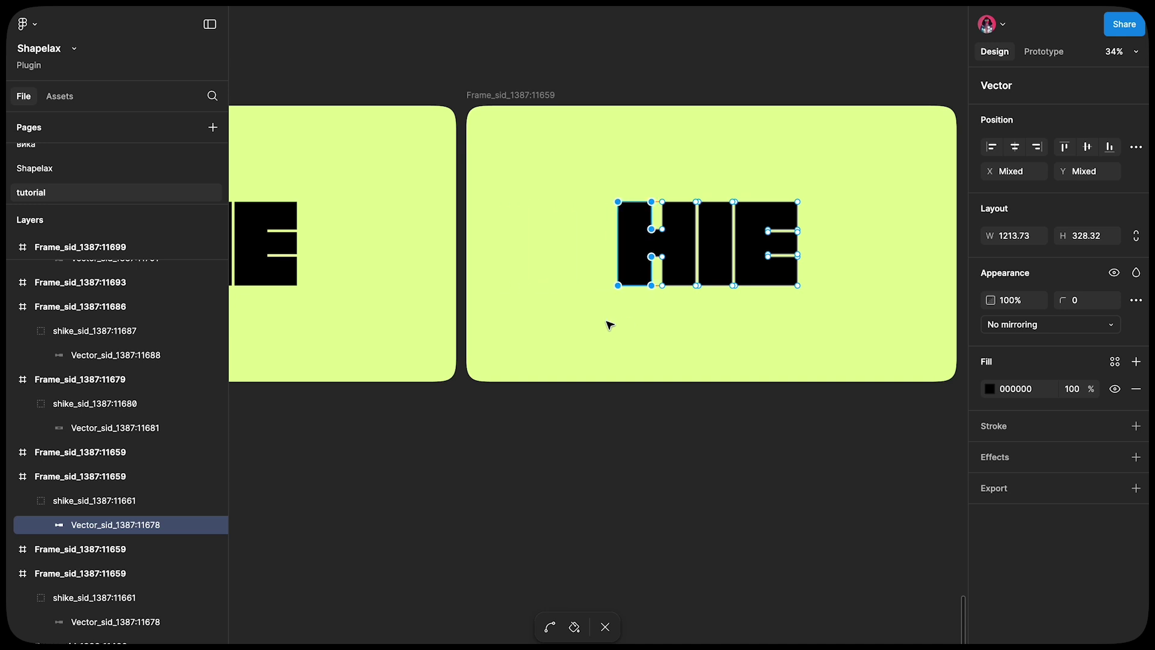
scroll(611, 325, "right", 2)
mouse_move(807, 196)
left_mouse_down()
mouse_move(704, 268)
mouse_move(625, 355)
left_mouse_up()
key("shift+Right")
key("shift+Right")
key("shift+Right")
key("shift+Right")
key("shift+Right")
key("shift+Right")
key("shift+Right")
key("shift+Right")
key("shift+Right")
key("shift+Right")
key("shift+Right")
key("shift+Right")
key("shift+Right")
key("shift+Right")
key("shift+Right")
key("shift+Right")
key("shift+Right")
key("shift+Right")
key("shift+Right")
key("shift+Right")
key("Escape")
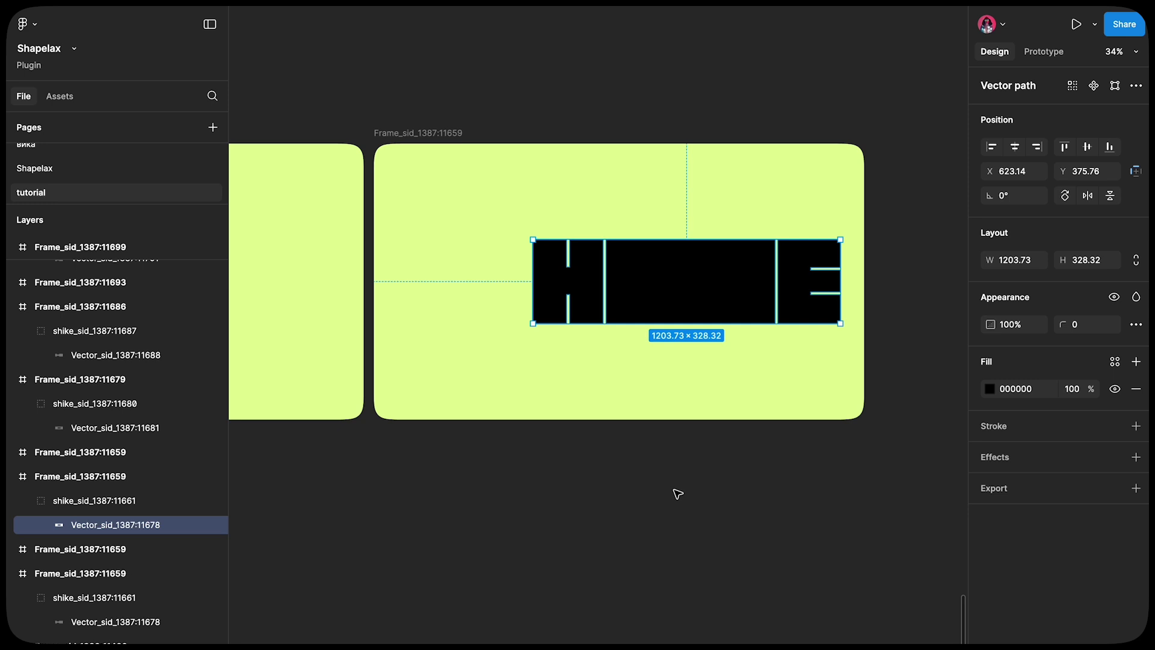
Preview both lime frames as an animation in the Shapelax plugin
left_click_drag(331, 91, 863, 318)
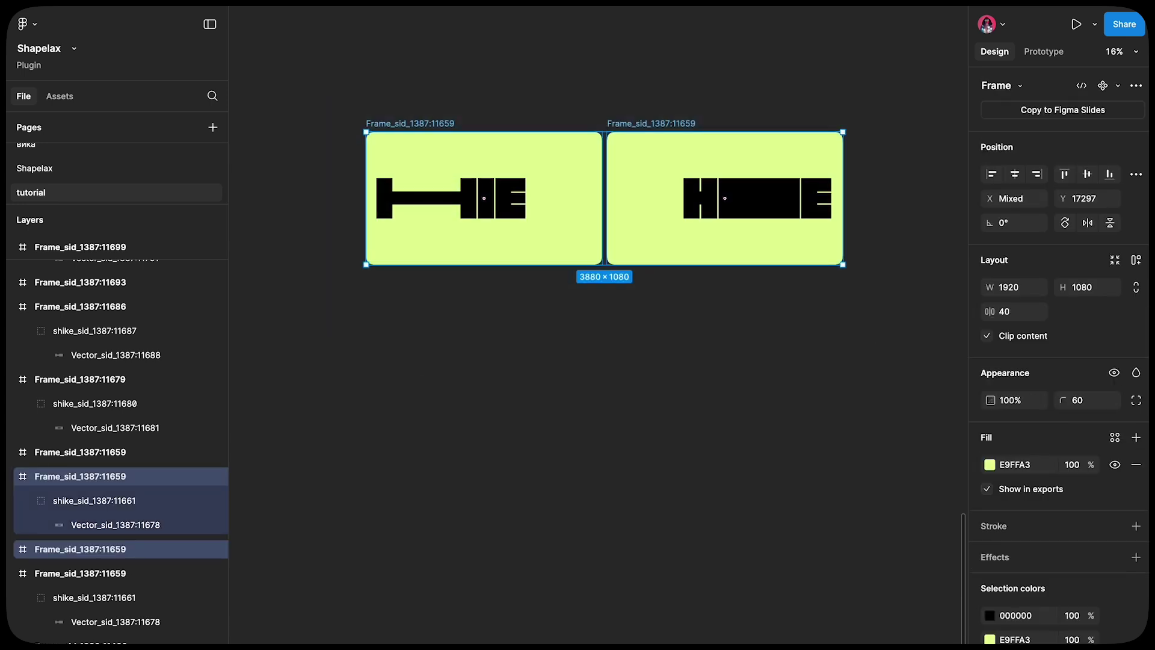
key("super+k")
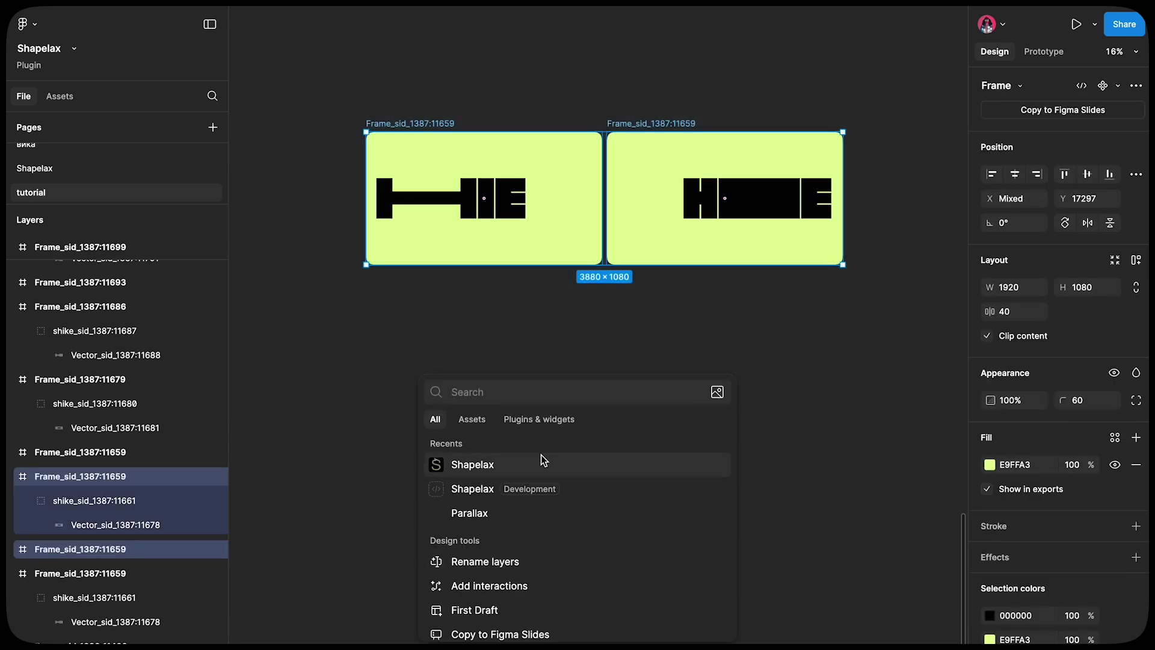
left_click(535, 463)
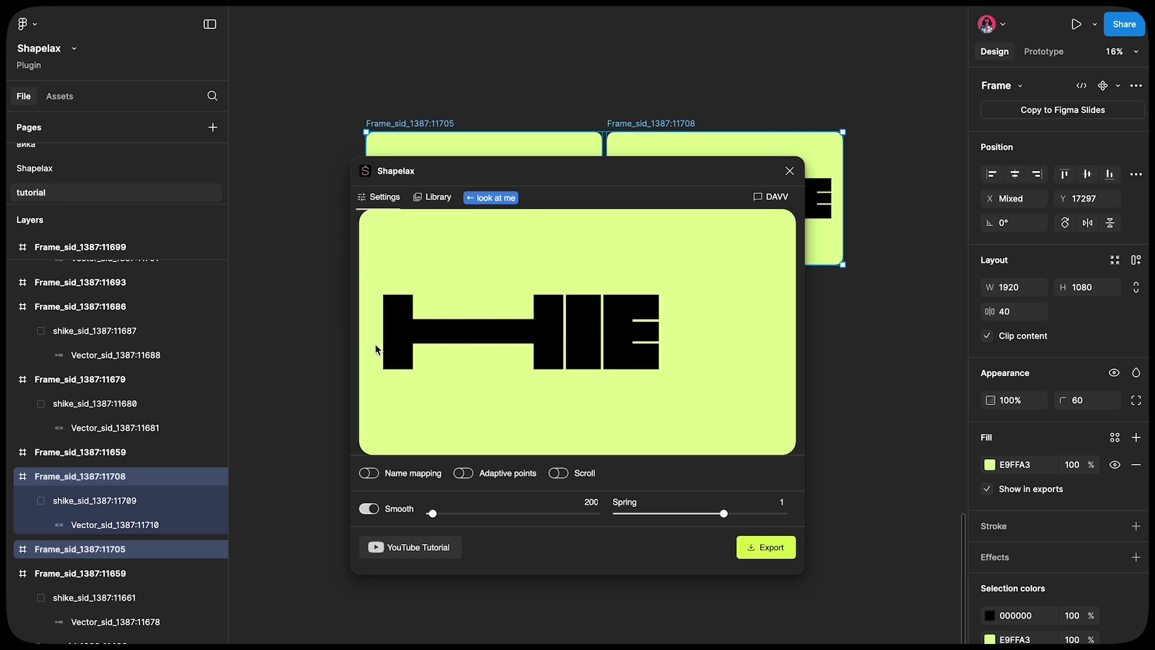
Move the copy below the original and preview both frames in Shapelax again
left_click_drag(632, 123, 424, 281)
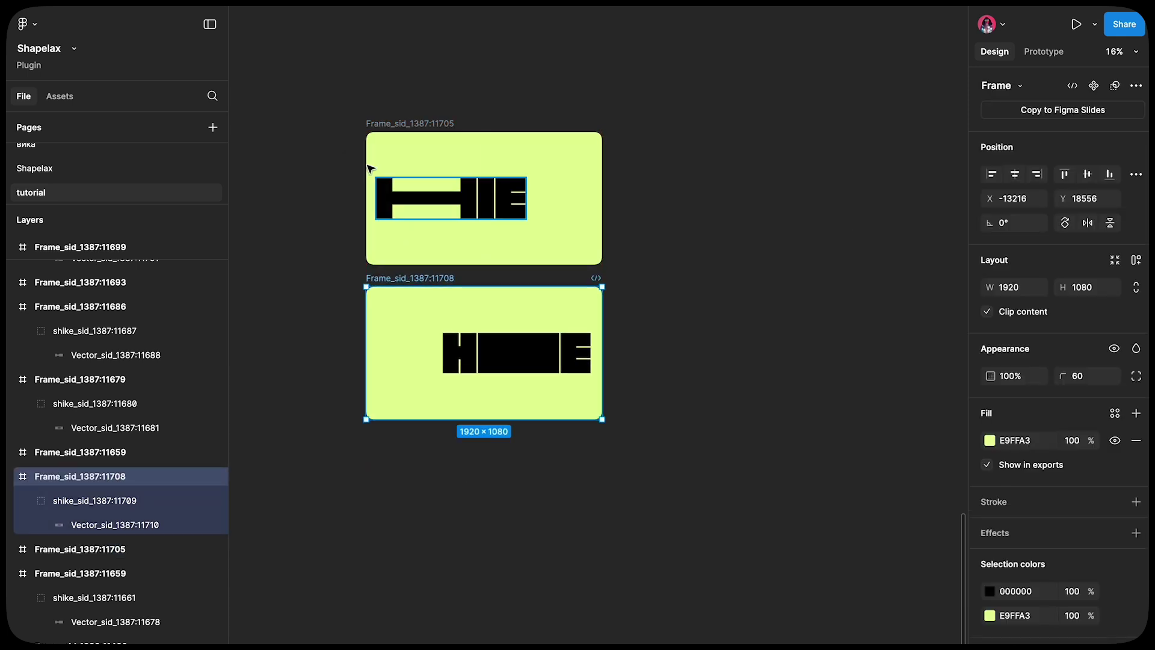
left_click_drag(317, 85, 643, 469)
key("super+alt+p")
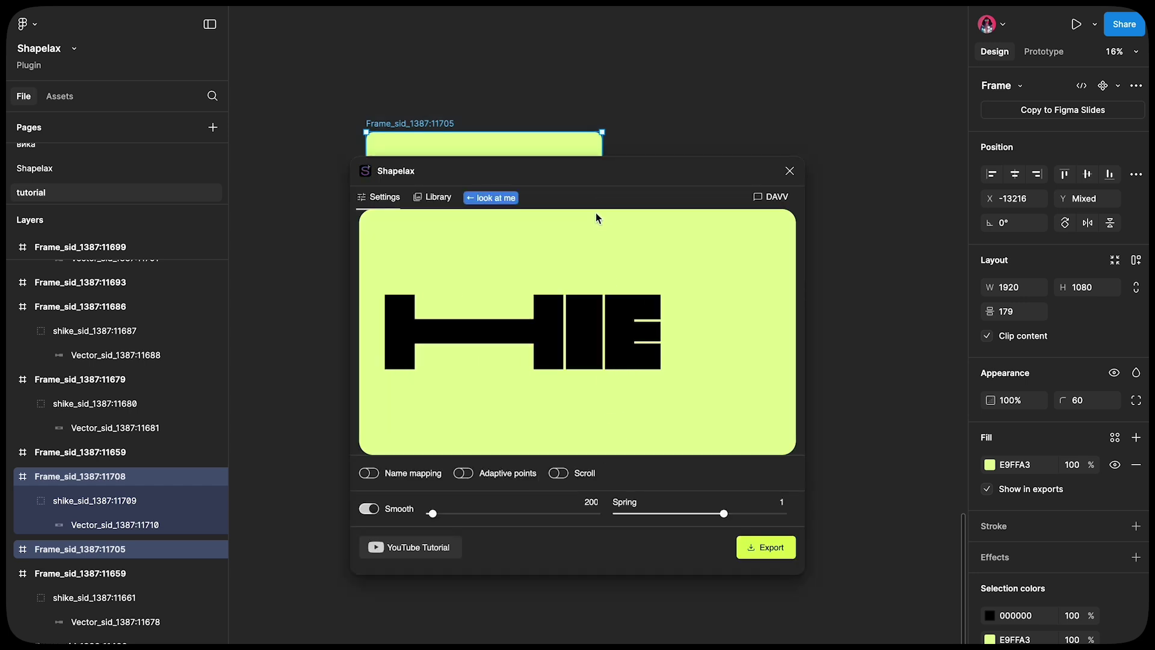
Place the first frame's lettering at the top and the second's at the bottom, then preview in Shapelax
left_click_drag(439, 278, 674, 277)
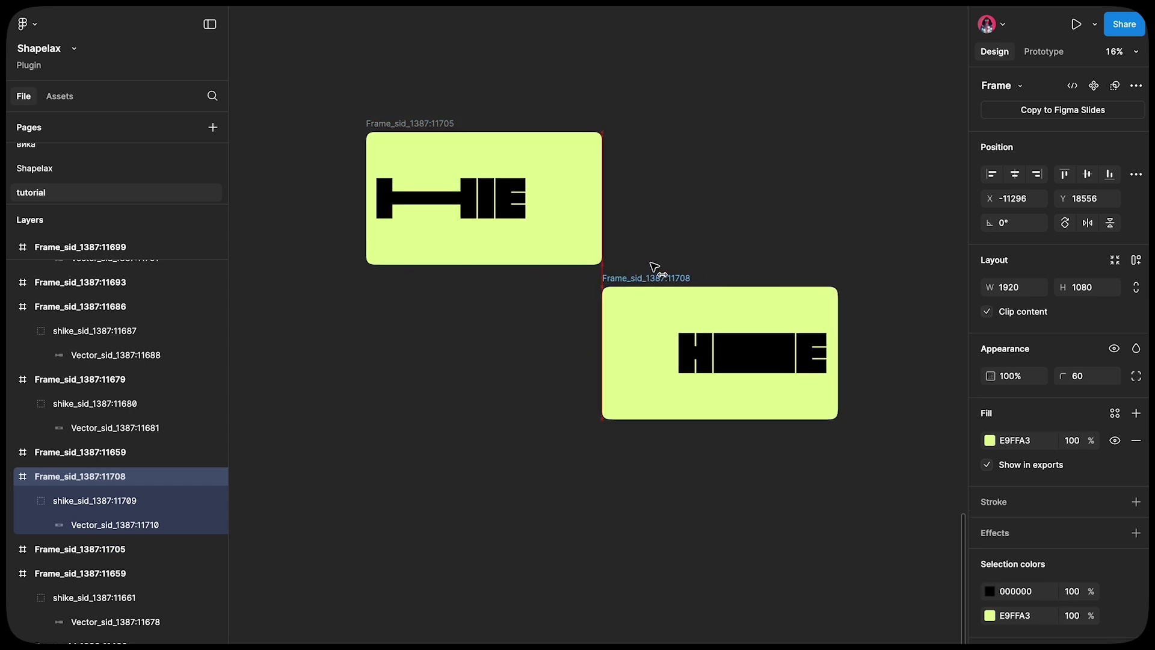
left_click(470, 203)
left_click_drag(474, 208, 475, 172)
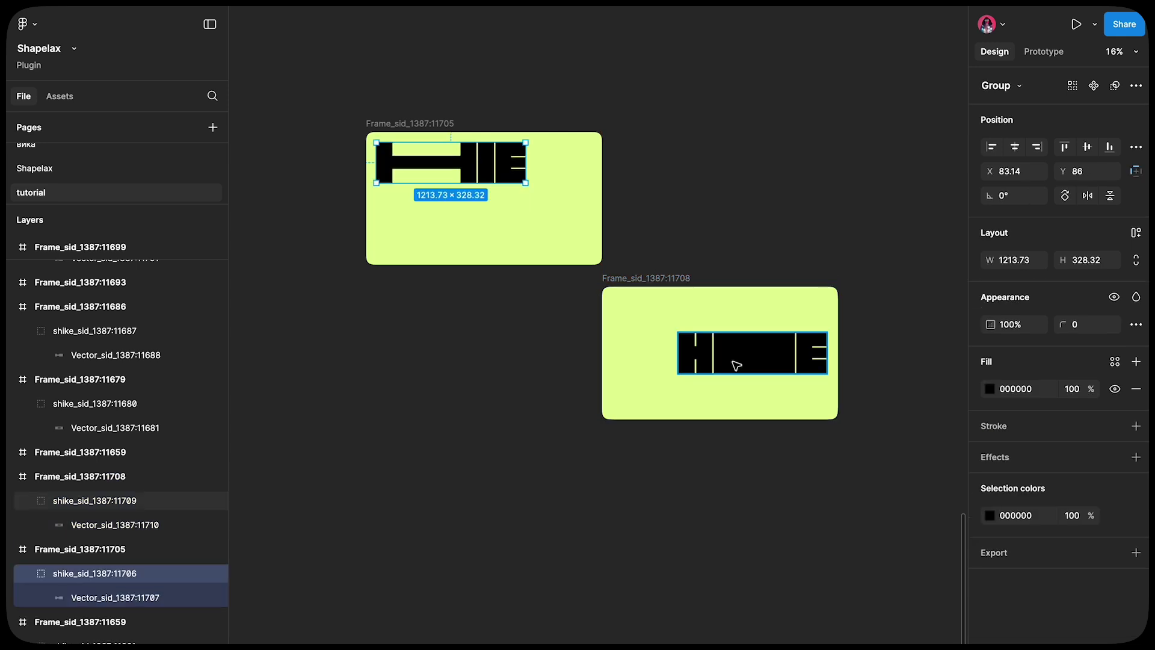
left_click_drag(735, 364, 740, 400)
left_click(644, 278)
left_click(438, 123, "shift")
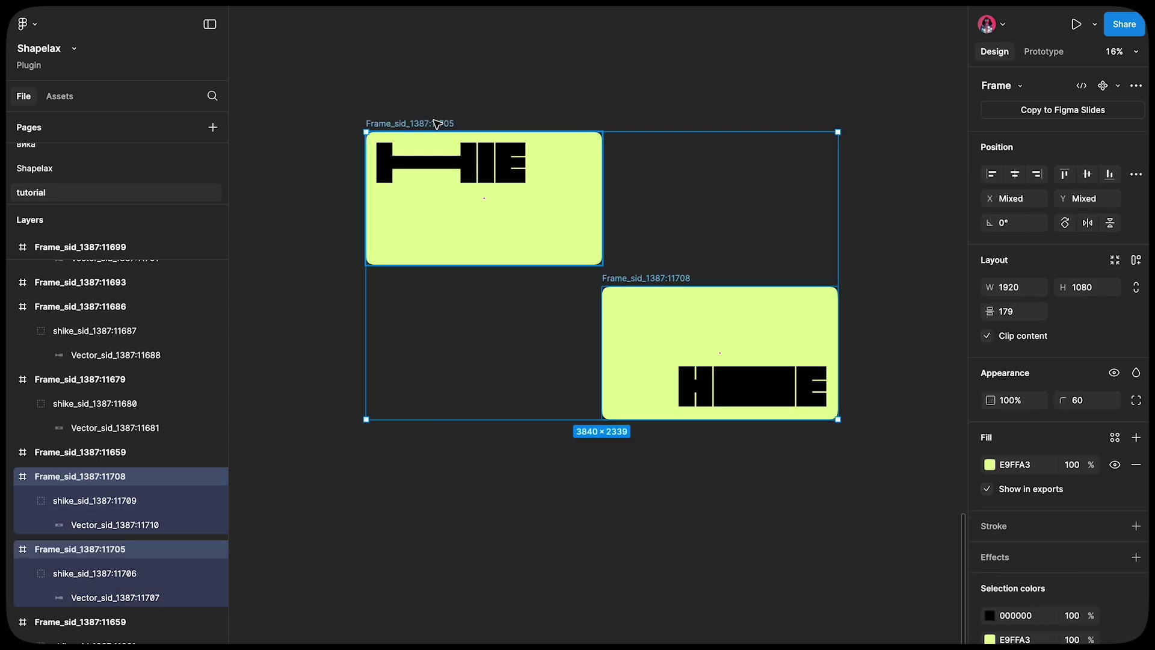
key("super+alt+p")
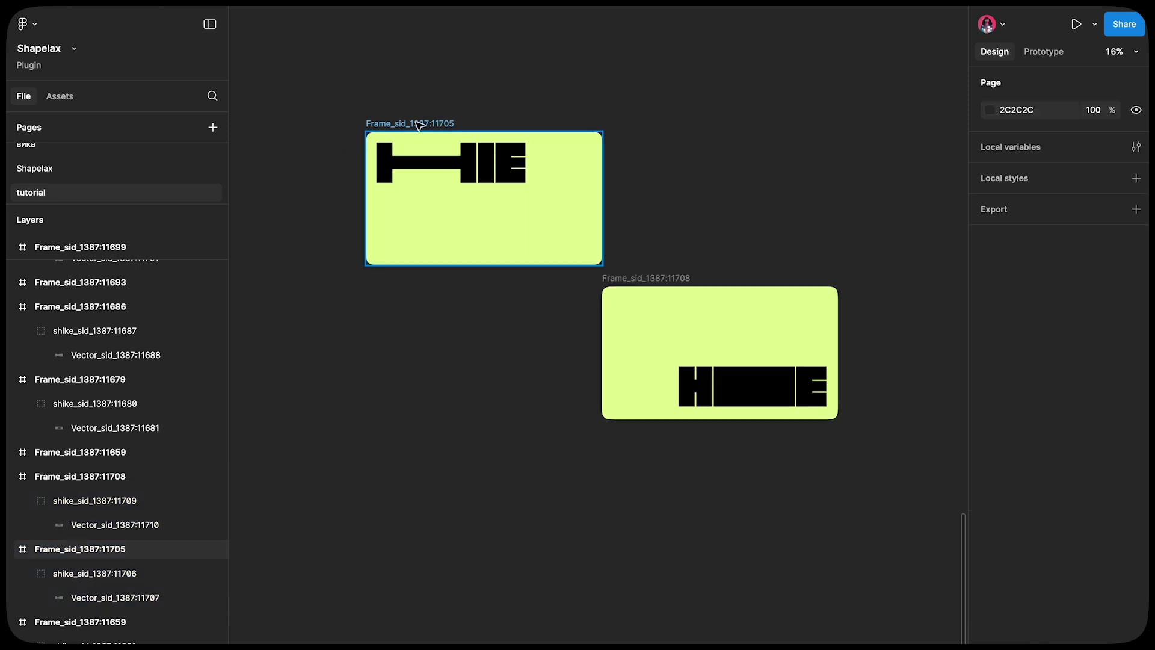
Copy the first frame below it and stretch the copy's lettering taller
left_click_drag(418, 124, 418, 278)
left_click(498, 331)
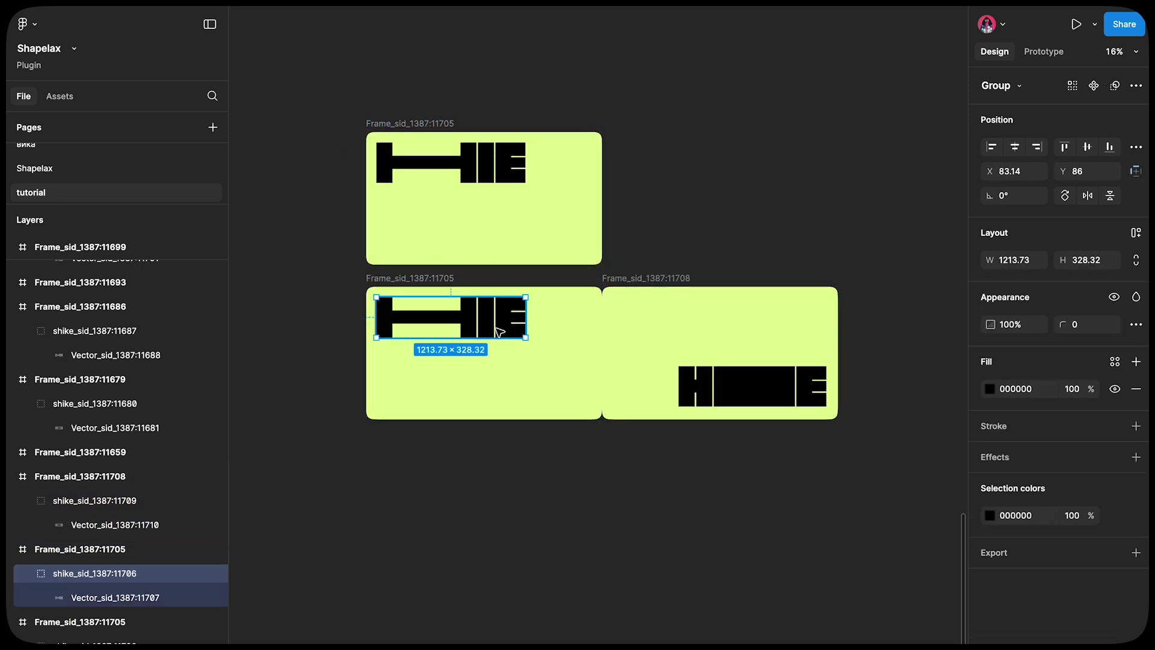
double_click(497, 330)
left_click_drag(548, 369, 351, 318)
key("shift+Down")
key("shift+Down")
key("shift+Down")
key("shift+Down")
key("shift+Down")
key("shift+Down")
key("shift+Down")
key("shift+Down")
key("shift+Down")
key("shift+Down")
key("shift+Down")
key("shift+Down")
key("shift+Down")
key("shift+Down")
key("shift+Down")
key("shift+Down")
key("shift+Down")
key("shift+Down")
key("shift+Down")
key("shift+Down")
Copy the second frame above it, raise the copy's lettering and make it taller
left_click(771, 310)
left_click_drag(668, 341, 676, 342)
left_click_drag(676, 342, 676, 187)
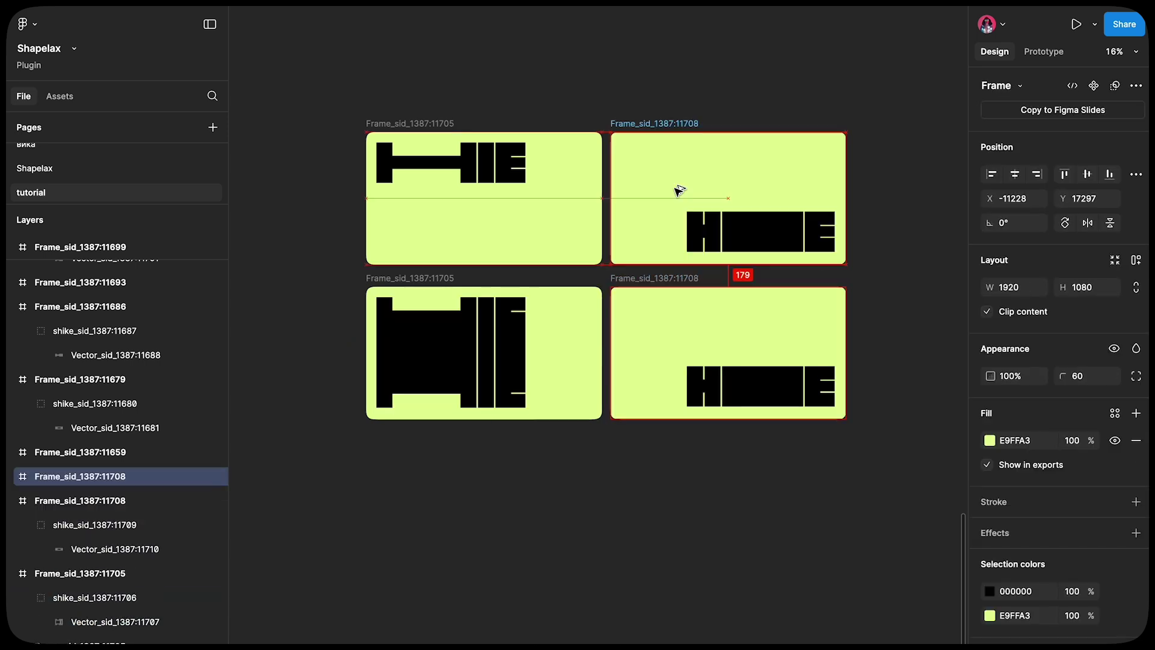
left_click(764, 238)
left_click_drag(764, 237, 764, 170)
double_click(764, 170)
left_click_drag(841, 193, 639, 166)
key("shift+Down")
key("shift+Down")
key("shift+Down")
key("shift+Down")
key("shift+Down")
key("shift+Down")
key("shift+Down")
key("shift+Down")
key("shift+Down")
key("shift+Down")
key("shift+Down")
key("shift+Down")
key("shift+Down")
key("shift+Down")
key("shift+Down")
key("shift+Down")
key("shift+Down")
key("shift+Down")
key("shift+Down")
key("shift+Down")
key("Escape")
left_click(385, 116)
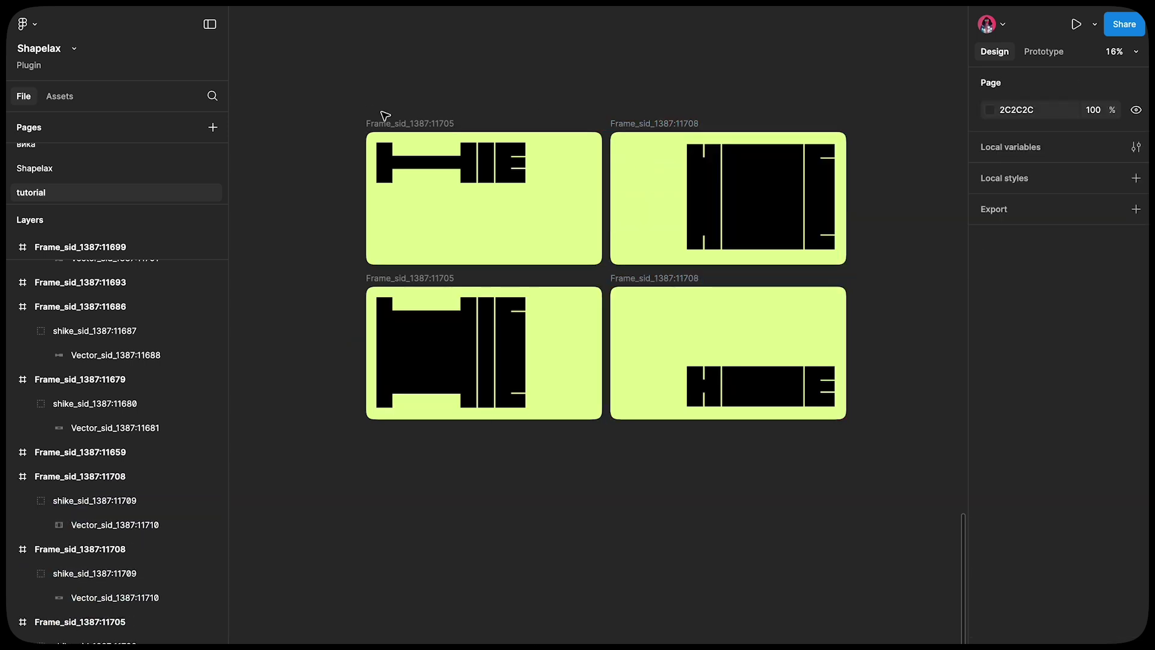
Preview all four lime frames together in Shapelax
left_click_drag(346, 103, 768, 476)
scroll(768, 475, "left", 1)
scroll(769, 475, "down", 1)
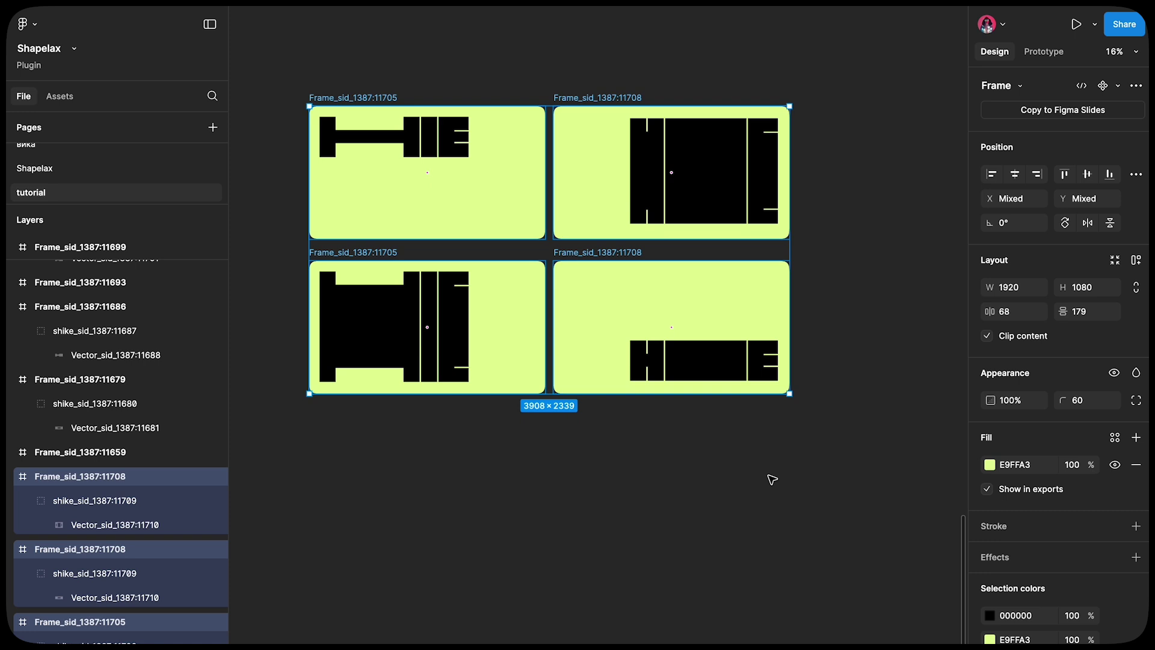
key("ctrl+alt+p")
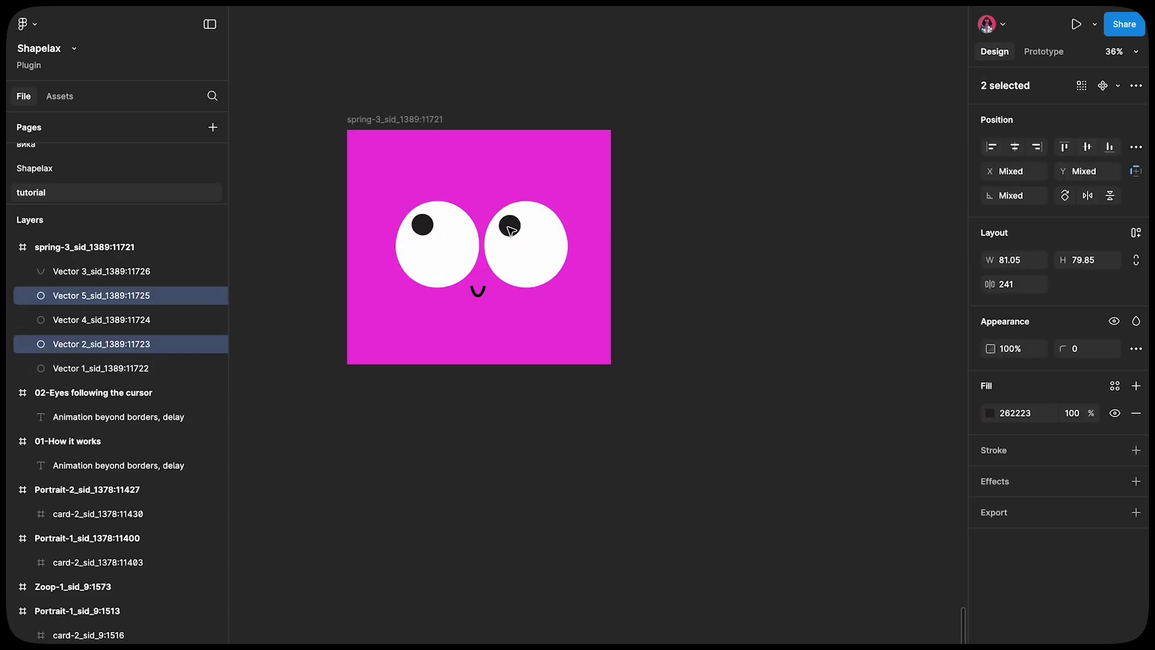
Duplicate the spring-3 face below-right and move the copy's pupils to look down-right
left_click(398, 120)
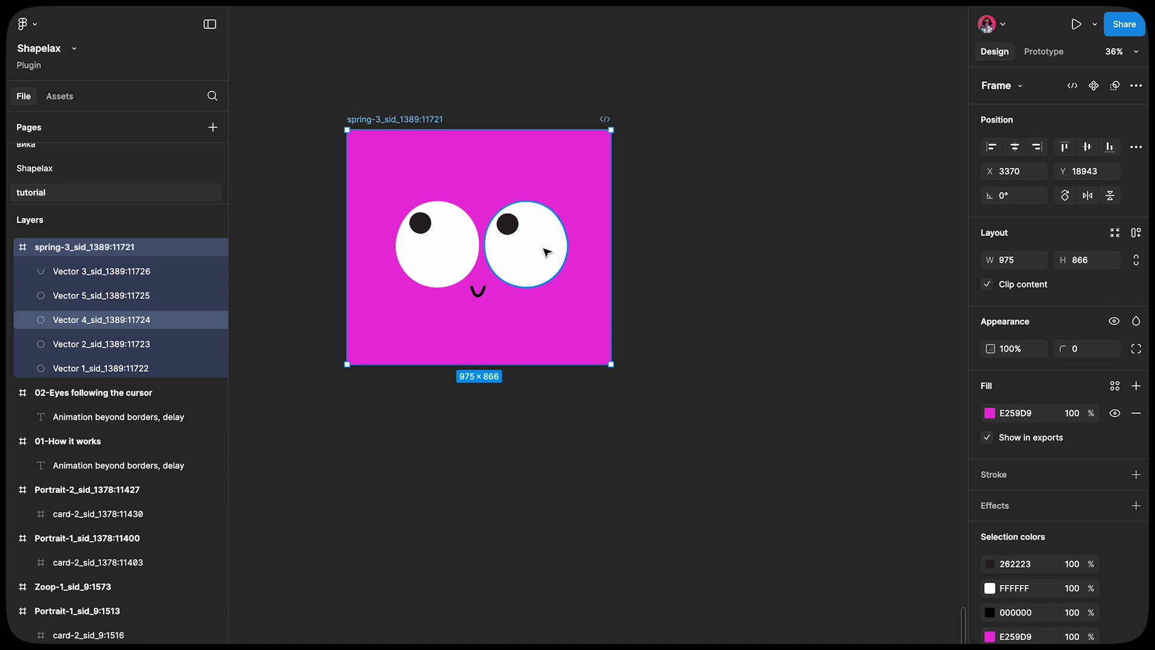
key("ctrl+d")
left_click_drag(677, 157, 762, 444)
scroll(656, 398, "down", 2)
scroll(656, 397, "right", 2)
left_click(632, 396)
left_click(724, 402, "shift")
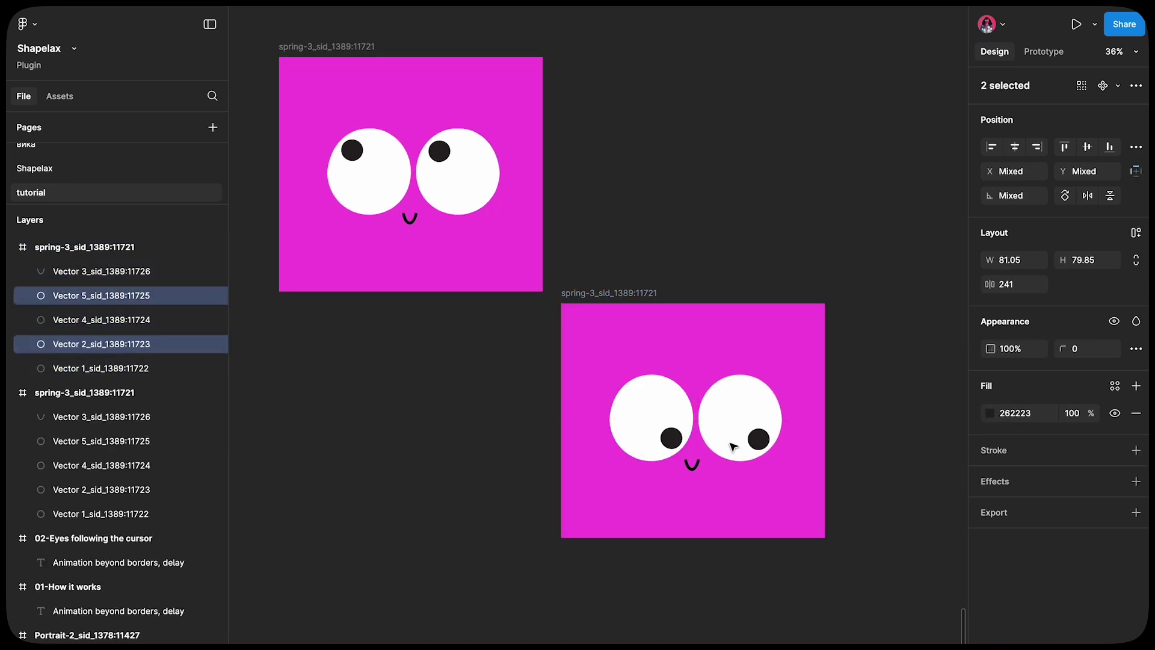
left_click(645, 274)
Preview the two face frames together in Shapelax
left_click(609, 293)
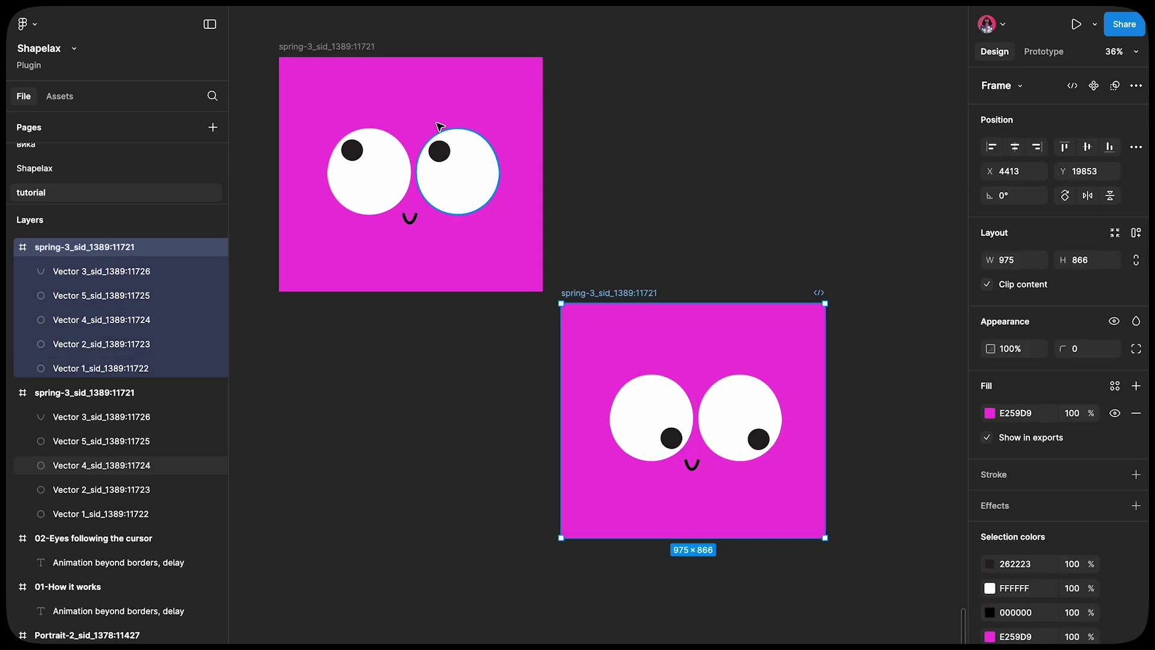
left_click(320, 48, "shift")
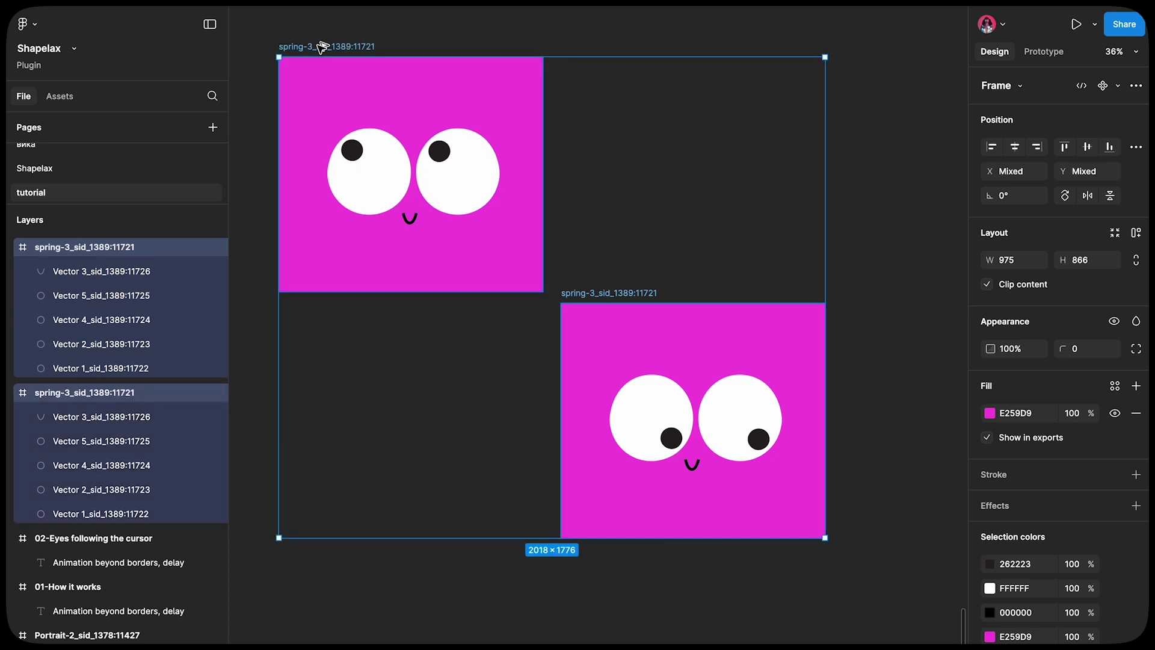
key("ctrl+alt+p")
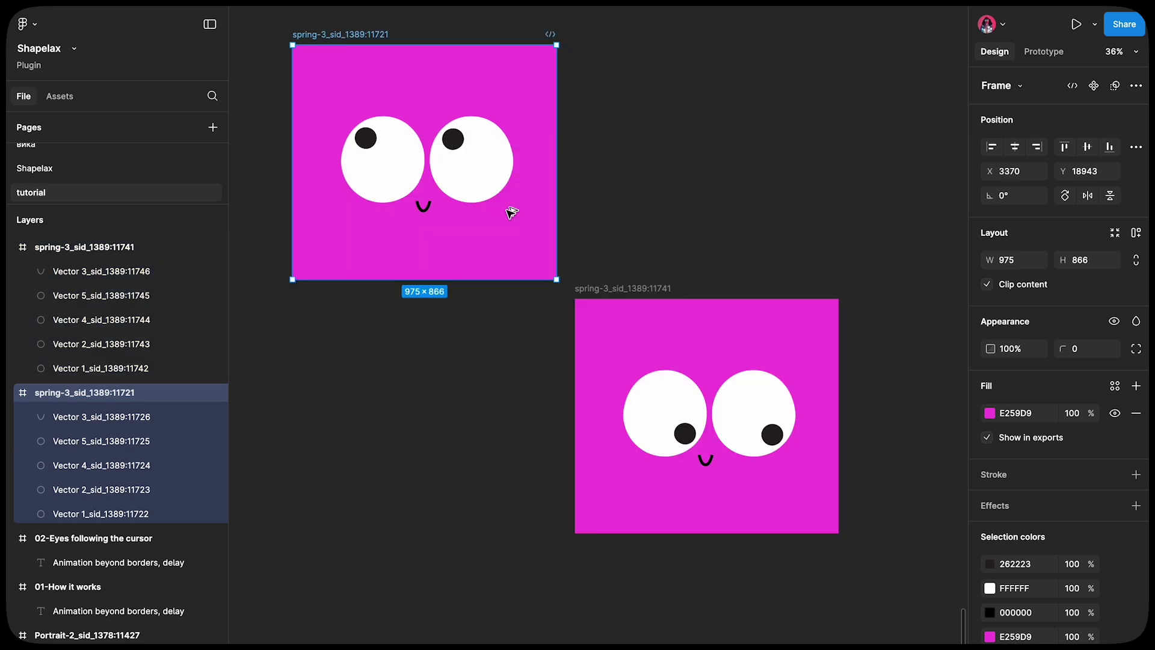
Copy the face below and reshape the copy's mouth into a frown
left_click_drag(508, 212, 411, 448)
left_click(367, 394)
left_click(454, 395, "shift")
double_click(424, 462)
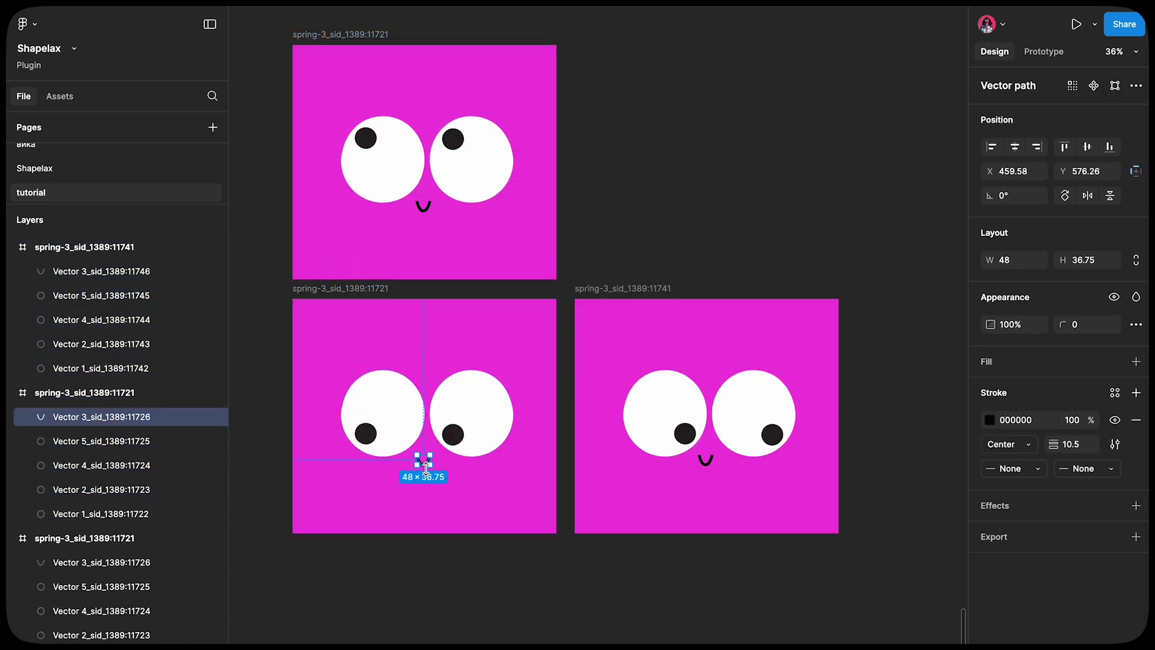
scroll(428, 473, "up", 10)
left_click_drag(543, 418, 553, 367)
double_click(613, 390)
scroll(553, 367, "down", 10)
scroll(552, 367, "up", 3)
Copy the face to the right, shift its pupils right, squint its right eye, and preview all four in Shapelax
left_click_drag(300, 98, 613, 98)
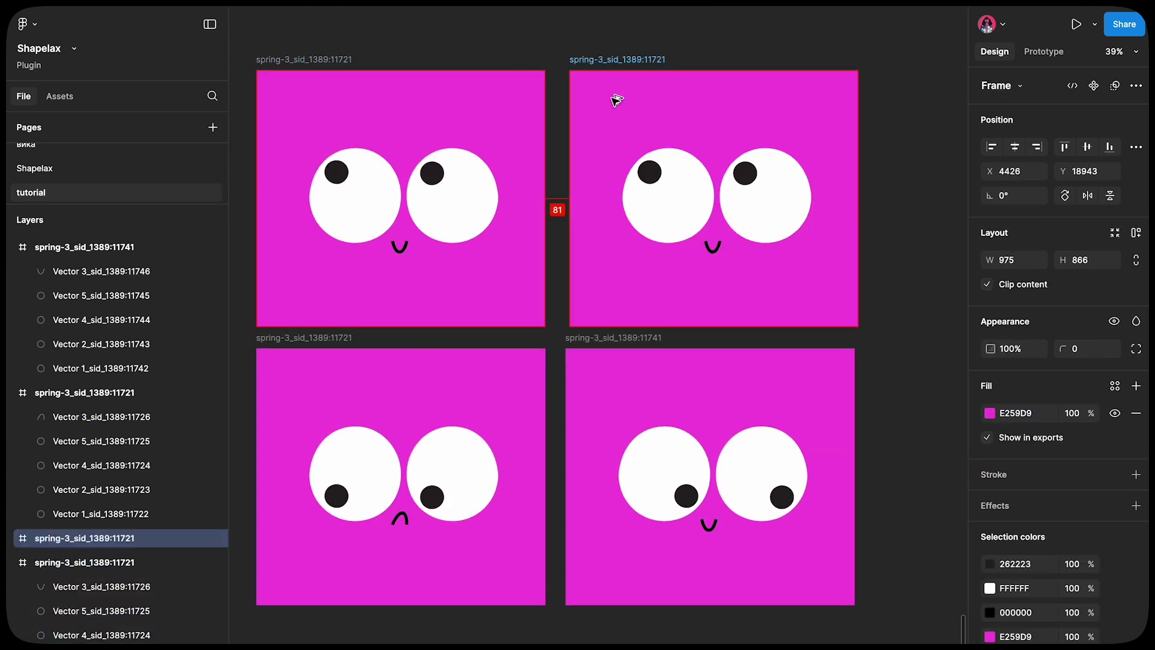
key("shift+2")
left_click(719, 189)
left_click(581, 188, "shift")
left_click_drag(633, 191, 639, 192)
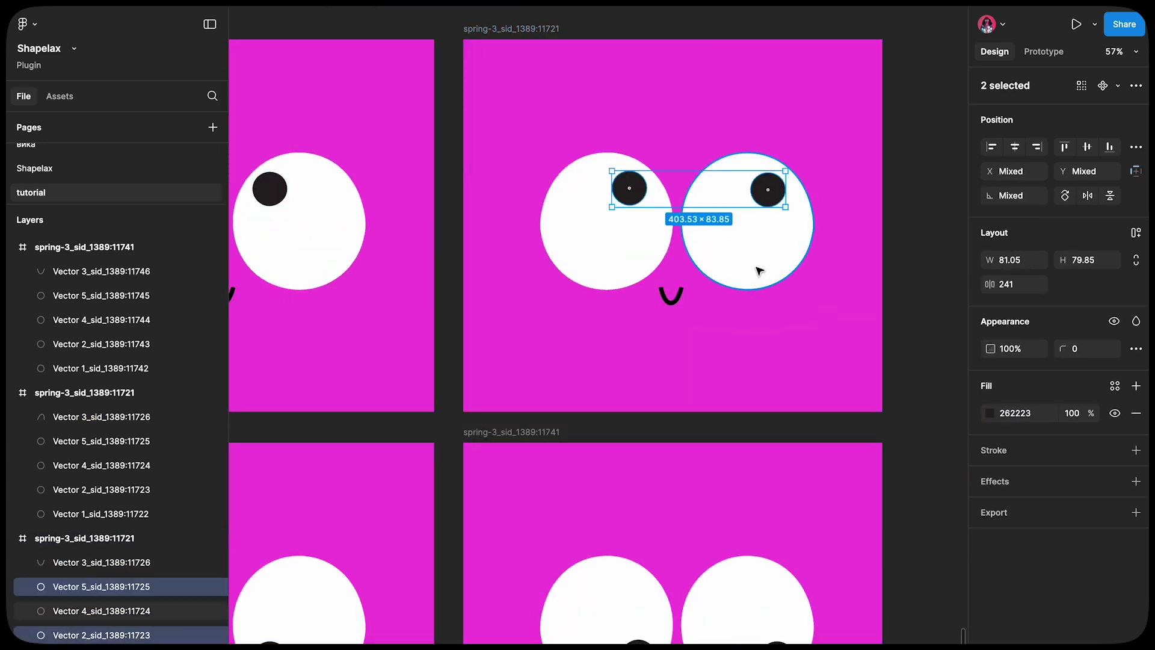
double_click(757, 266)
scroll(757, 266, "up", 3)
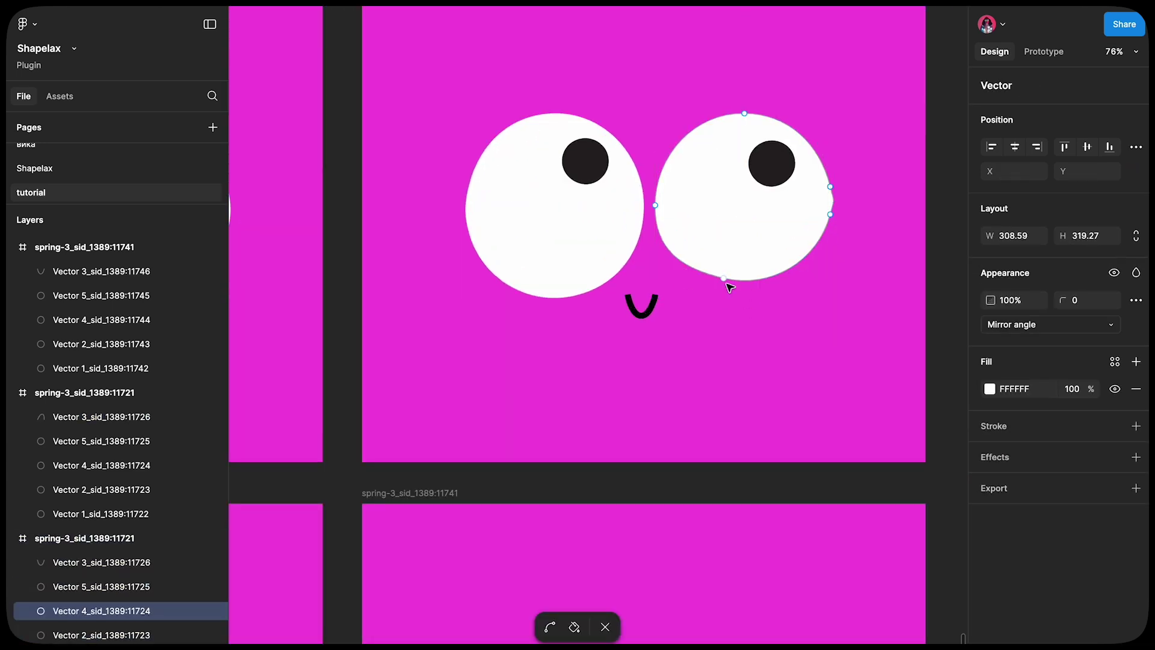
double_click(710, 391)
scroll(709, 391, "down", 6)
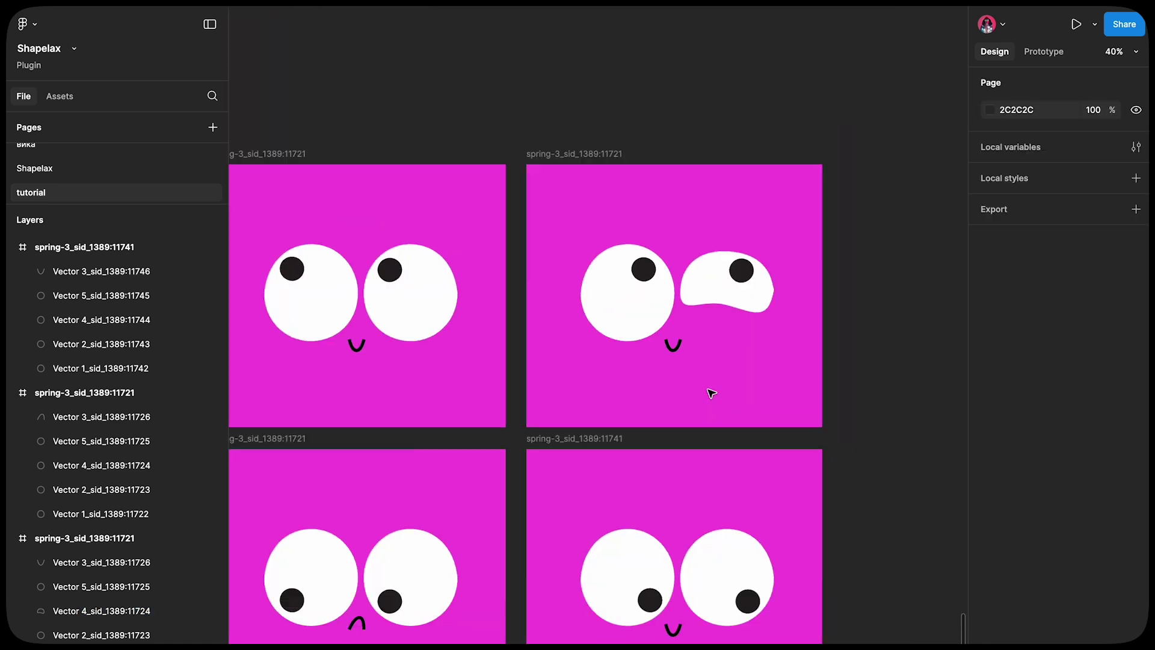
scroll(709, 391, "down", 3)
left_click_drag(239, 32, 882, 614)
key("super+alt+p")
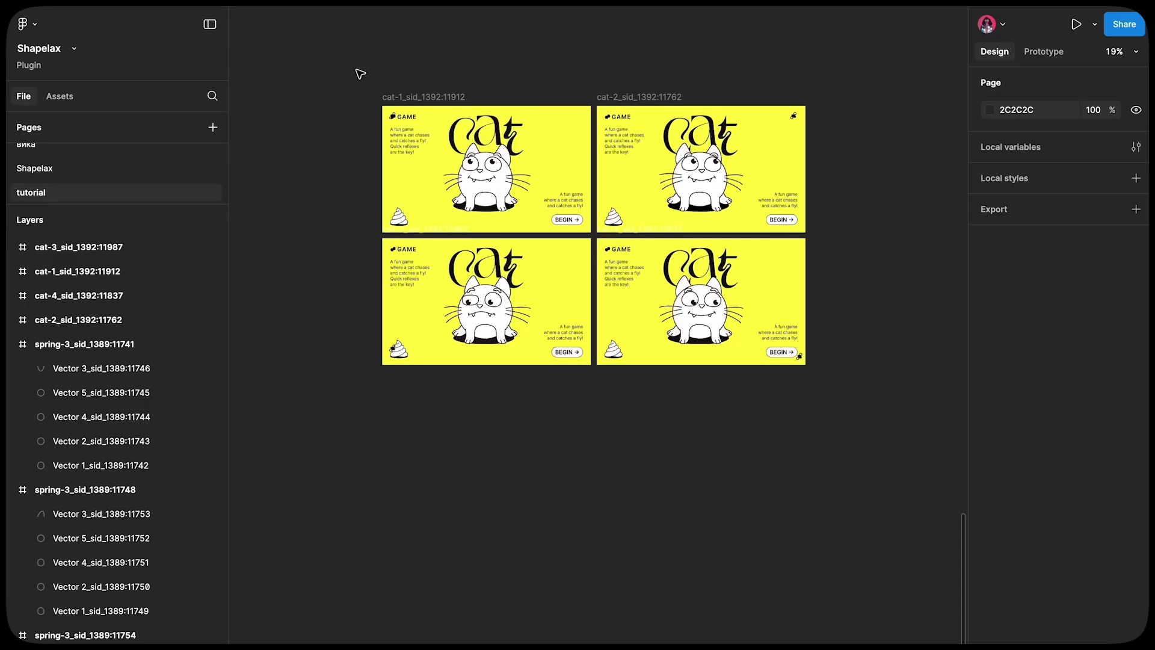
Preview the four cat frames in Shapelax, then trim the shadow layer selection and preview the three spring posters
left_click_drag(689, 311, 847, 414)
key("ctrl+alt+p")
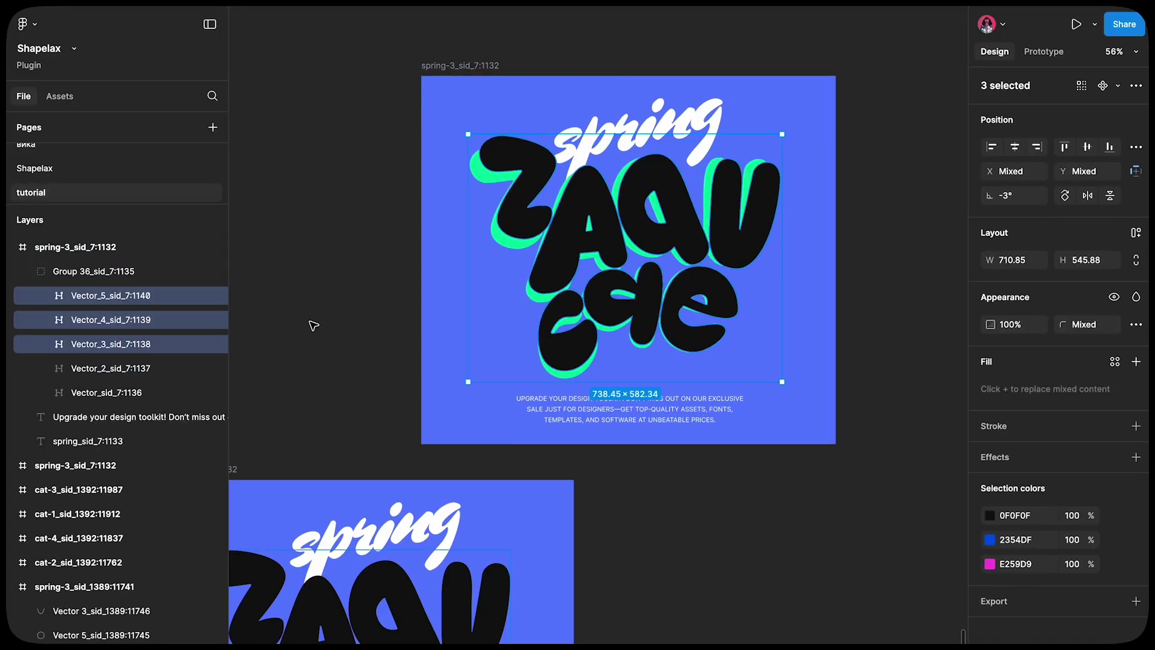
left_click(160, 346, "shift")
left_click(160, 319, "shift")
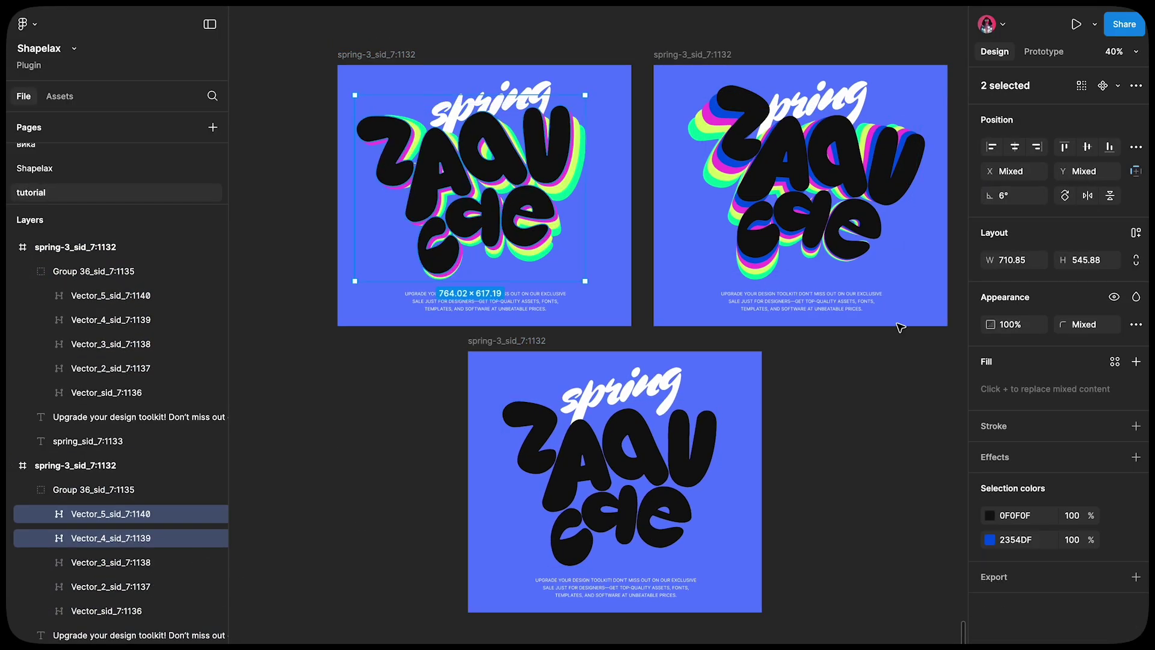
left_click(104, 537, "shift")
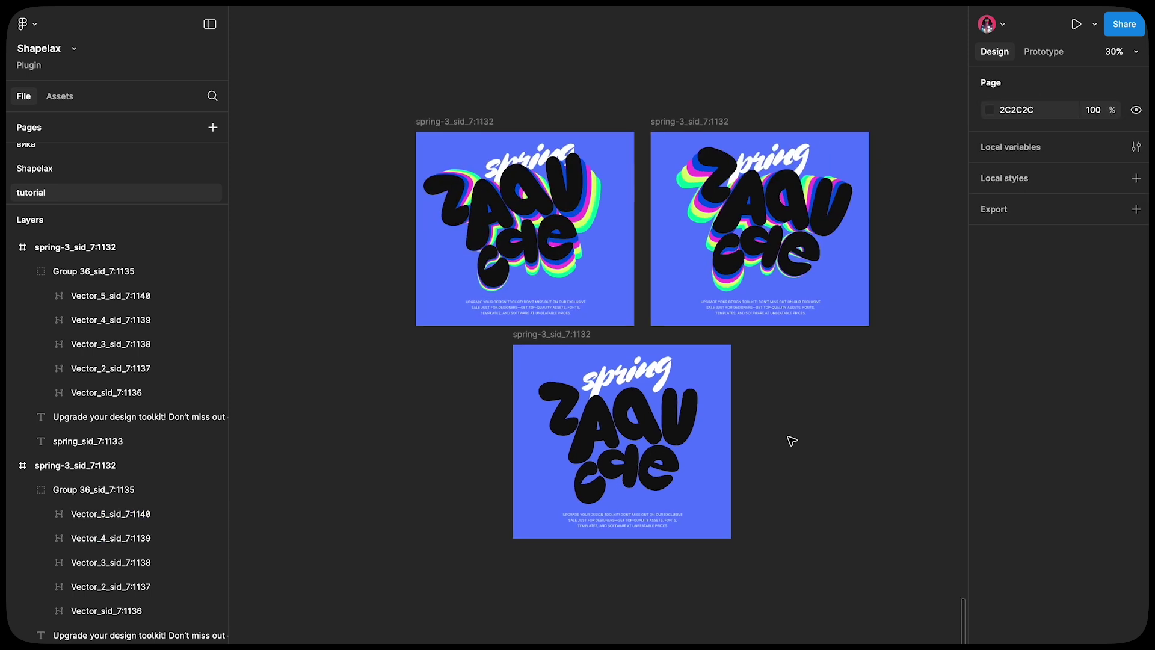
left_click_drag(376, 98, 889, 568)
key("super+alt+p")
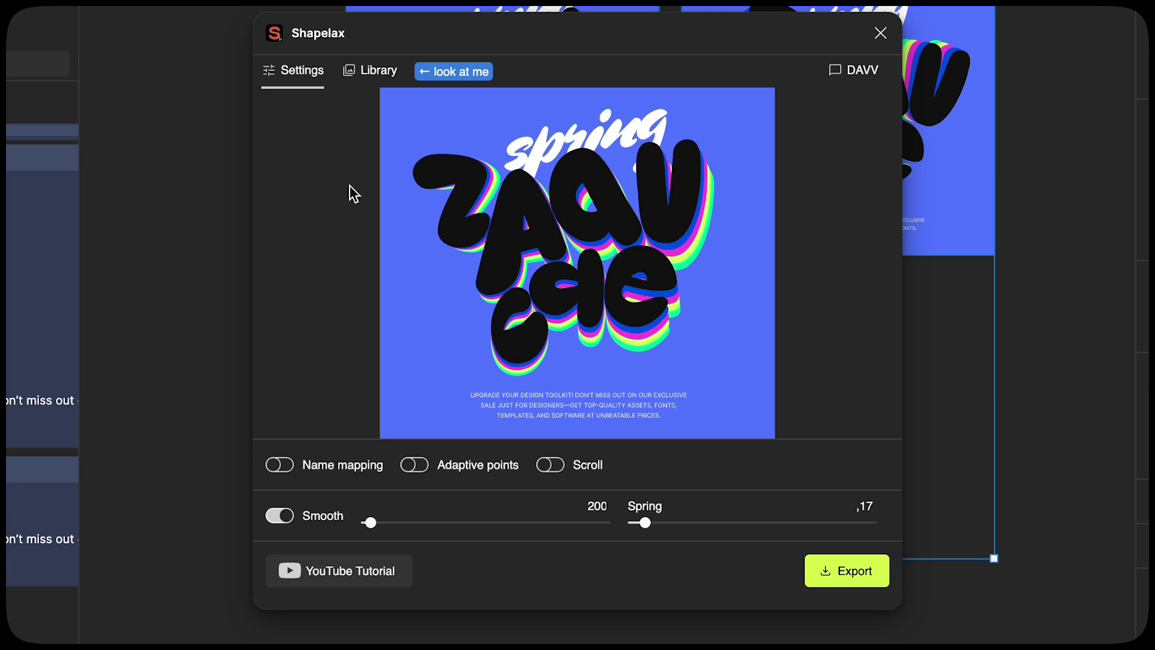
Browse the Shapelax library example cards past Cat game and Spring poster to the DAVV card
left_click(366, 73)
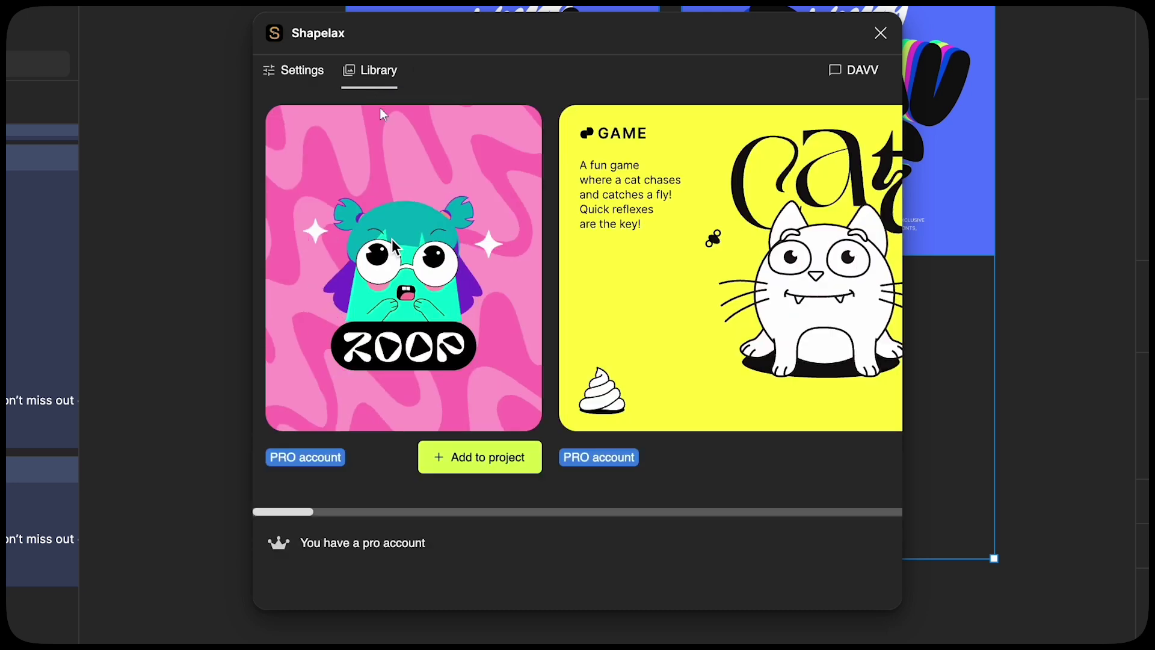
scroll(697, 312, "right", 1)
scroll(697, 312, "right", 3)
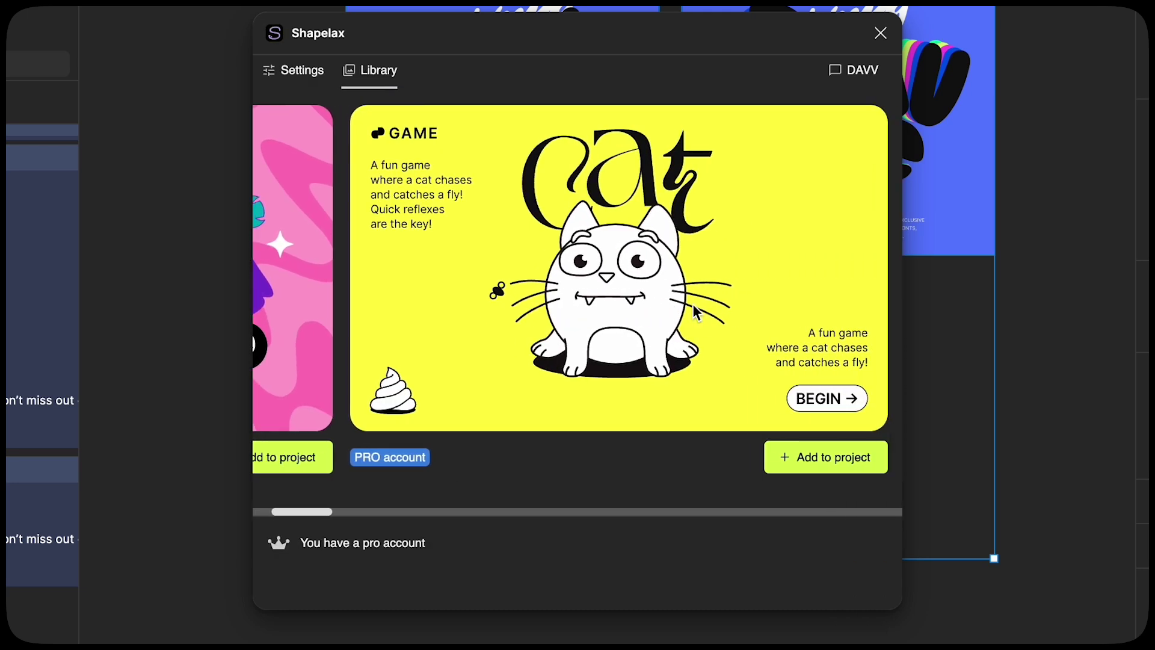
scroll(767, 279, "right", 5)
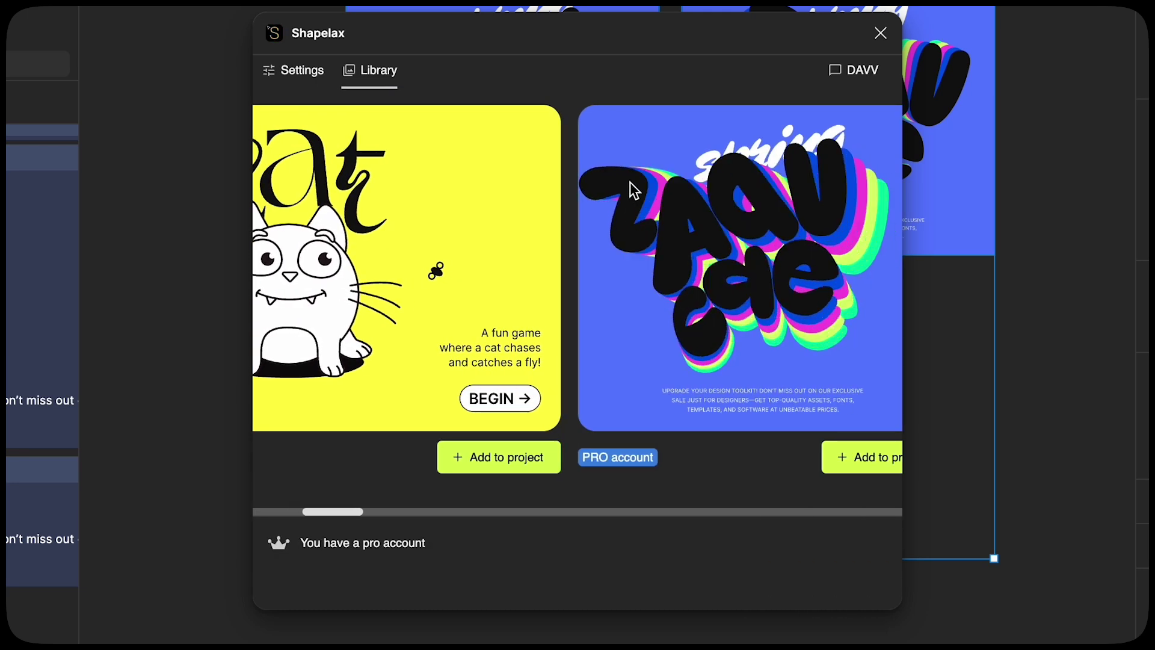
scroll(819, 351, "right", 1)
scroll(819, 354, "right", 10)
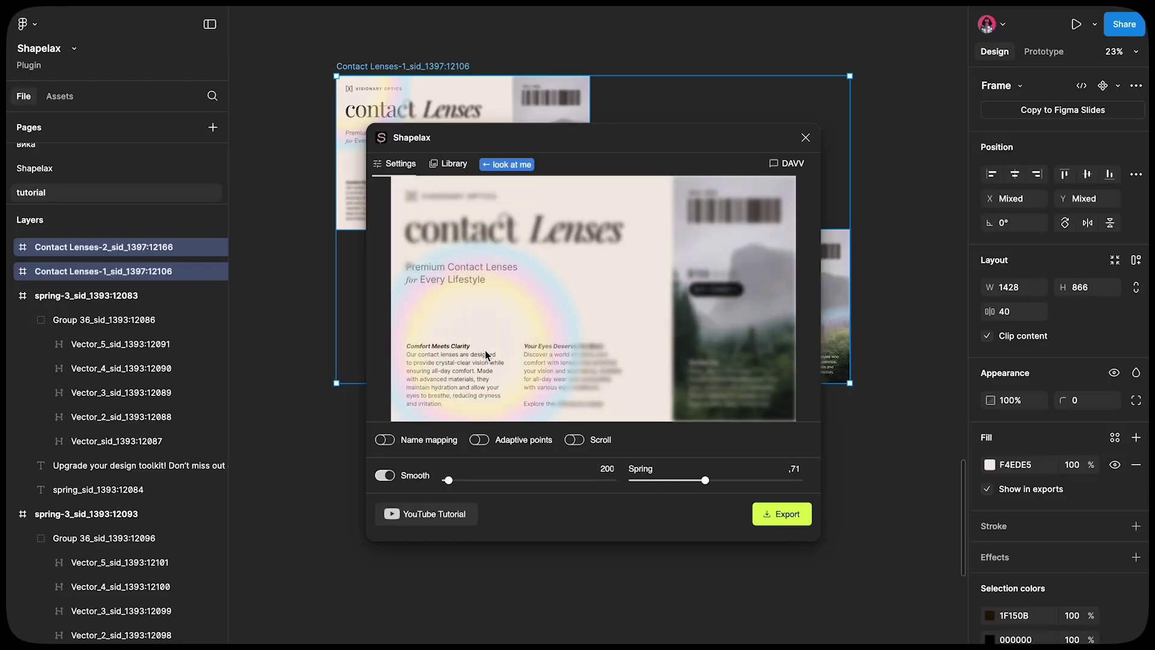
Switch off Smooth in the Shapelax preview of the Contact Lenses frames
left_click(385, 475)
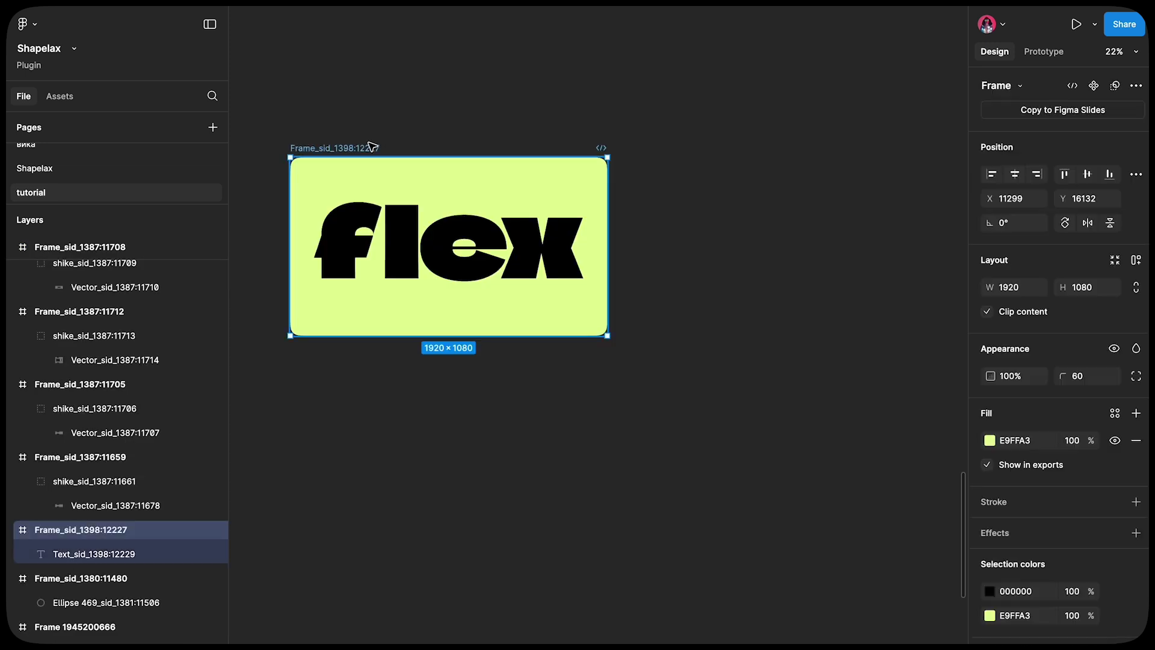
Duplicate the flex frame and push the copy's variable font axis to maximum for thin lettering
key("ctrl+d")
double_click(671, 283)
left_click(1136, 487)
left_click_drag(806, 471, 946, 471)
left_click(652, 181)
Preview both flex frames together in Shapelax
left_click(656, 150)
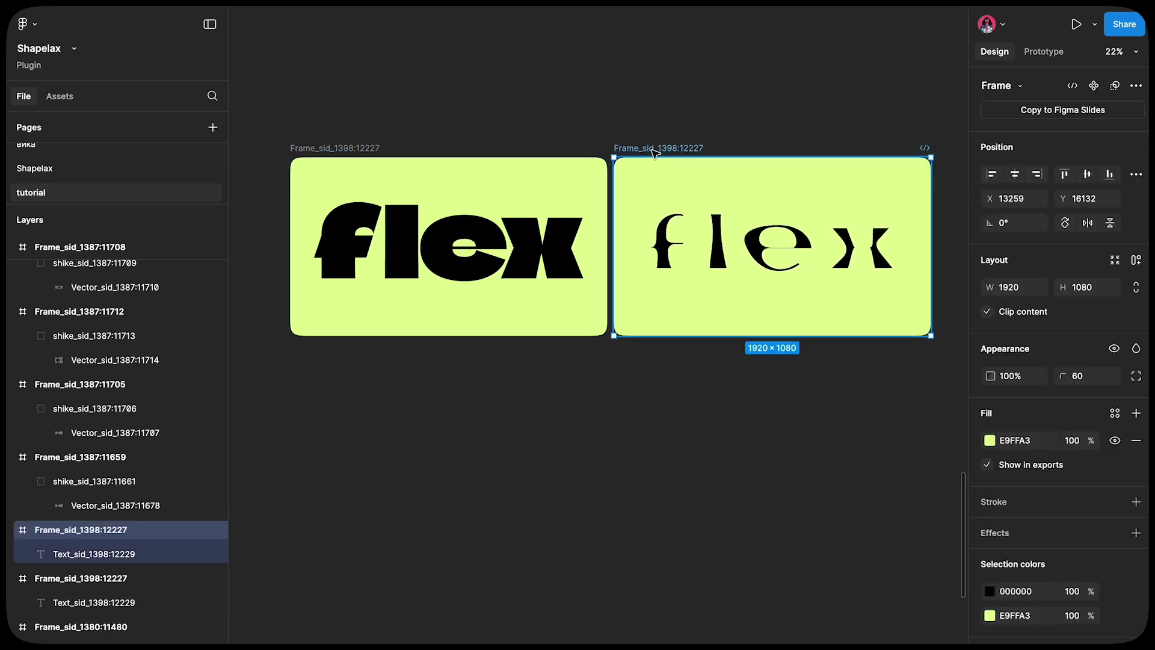
left_click(370, 148, "shift")
key("ctrl+alt+p")
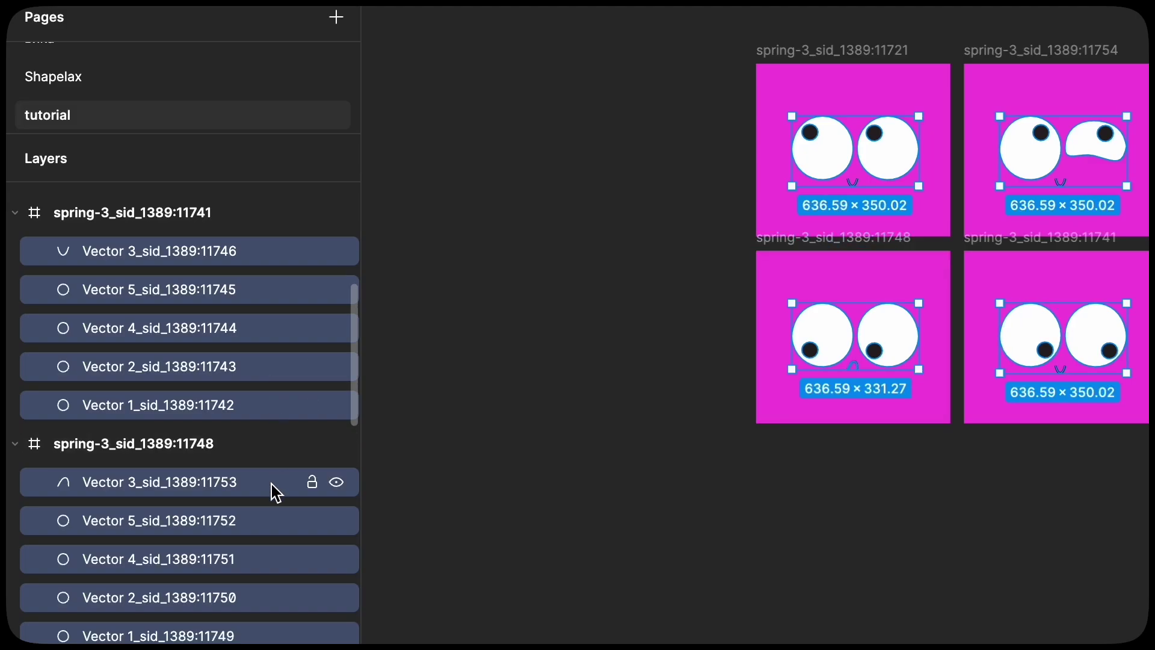
Delete Vector 4, set the bottom-right face's eye whites to 0 opacity, and preview all four faces
left_click(269, 328)
key("Delete")
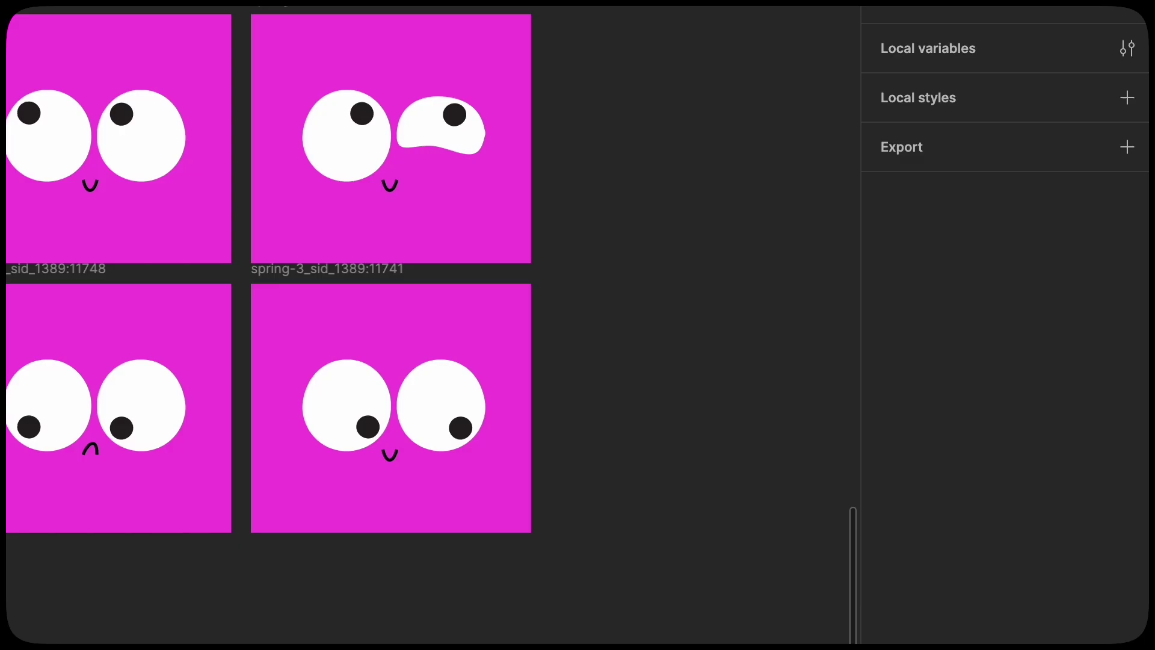
left_click(332, 388)
left_click(426, 391, "shift")
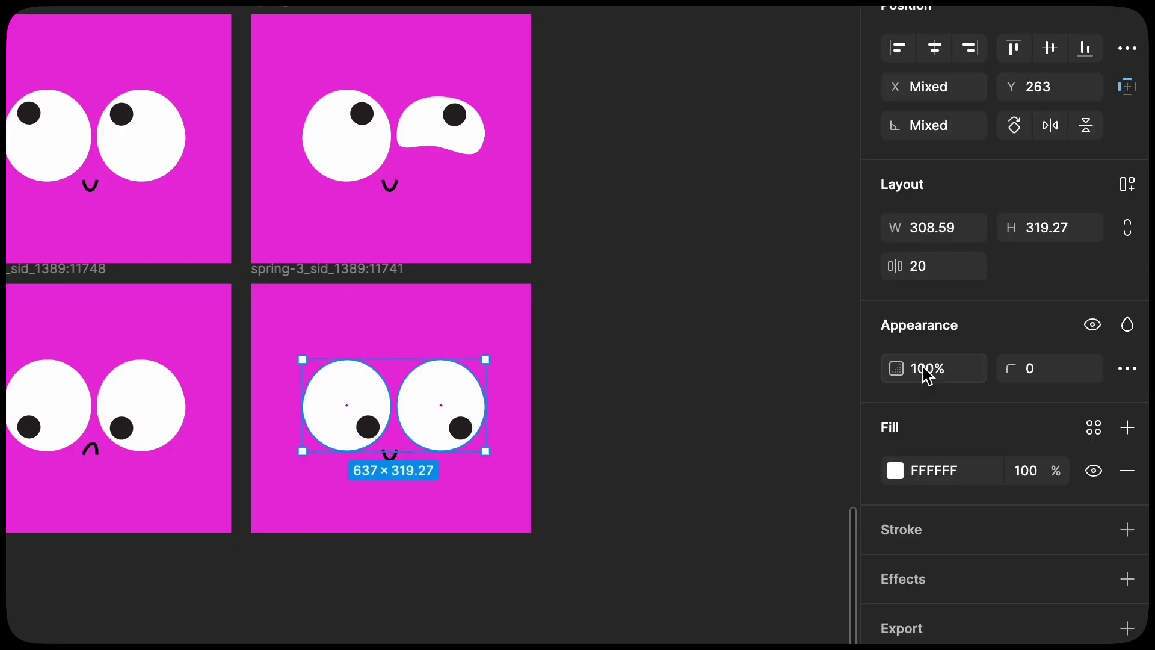
type("0")
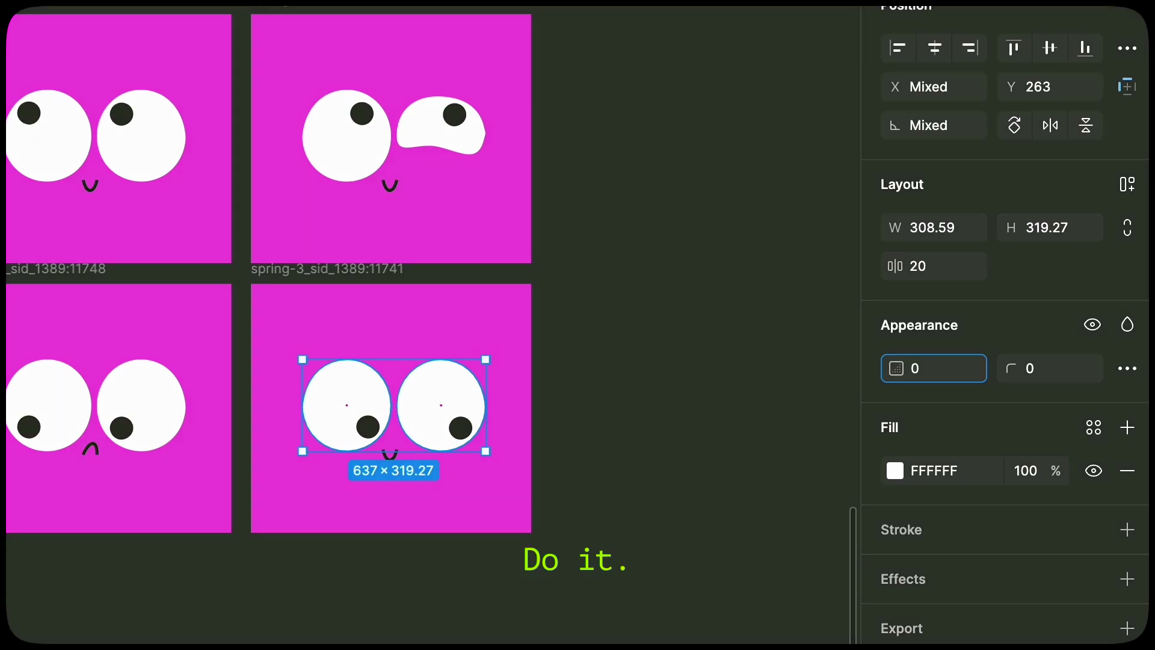
key("Return")
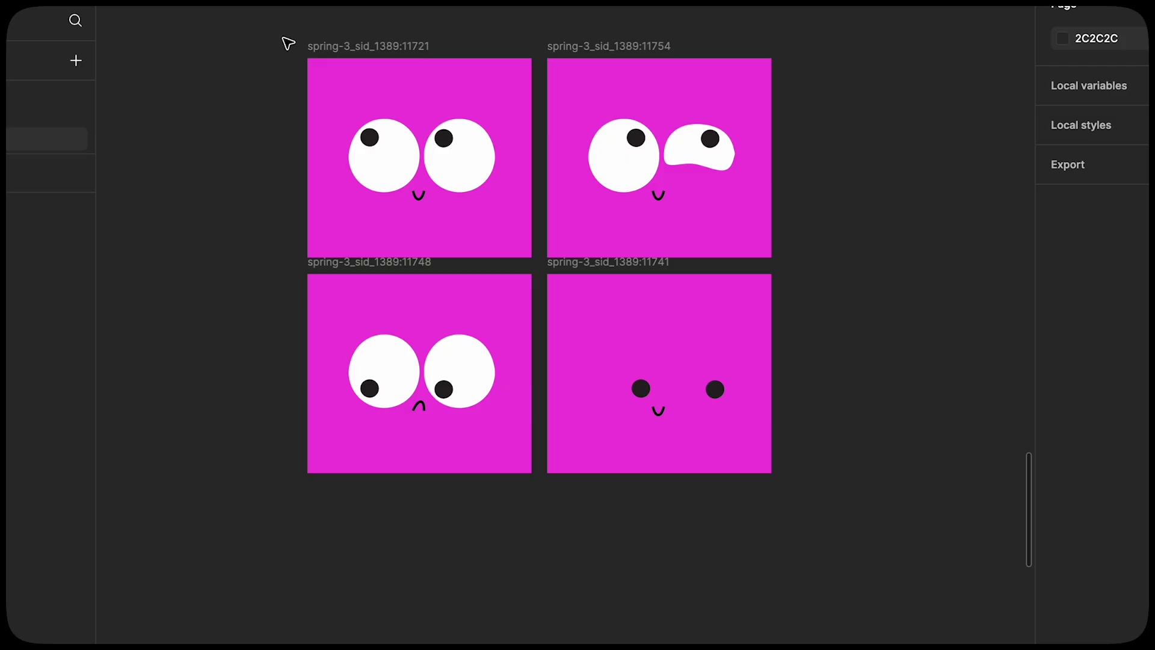
left_click_drag(253, 23, 828, 572)
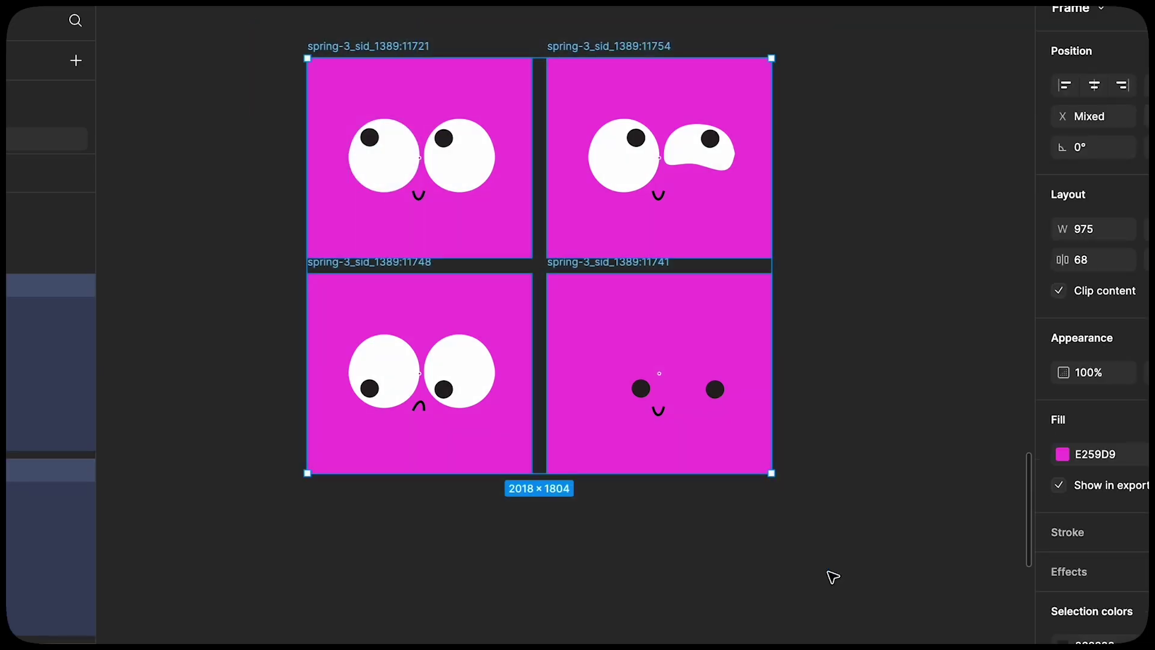
key("alt+super+p")
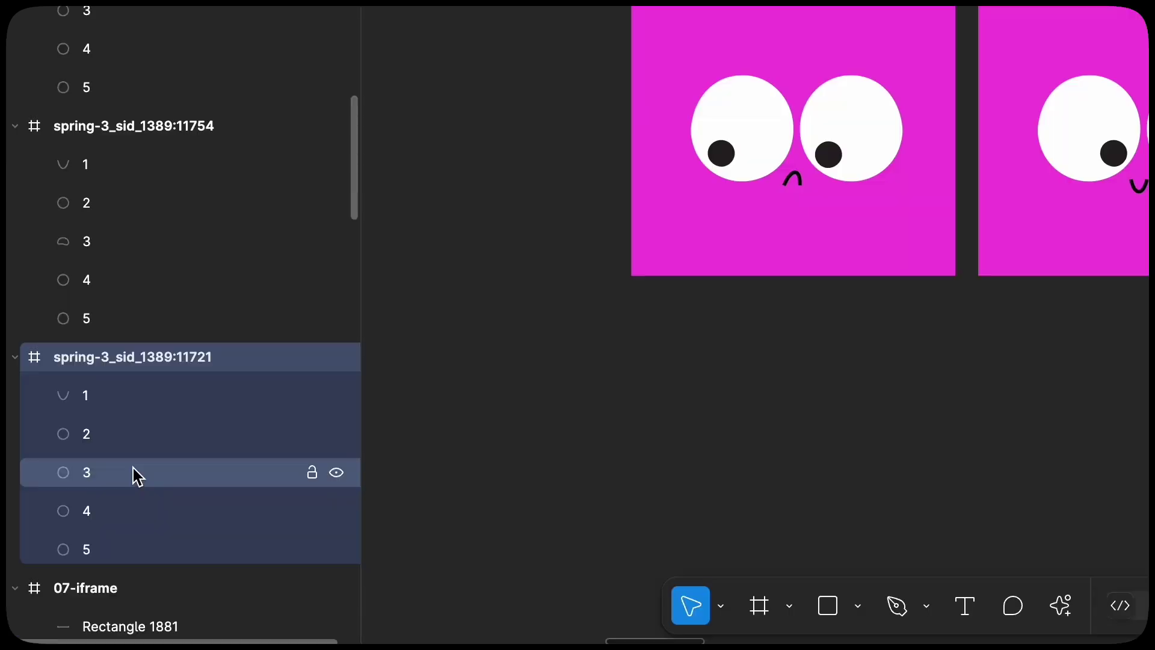
Move layers 3 and 5 below layer 4 in the face frame and enable Name mapping in Shapelax
left_click(132, 472)
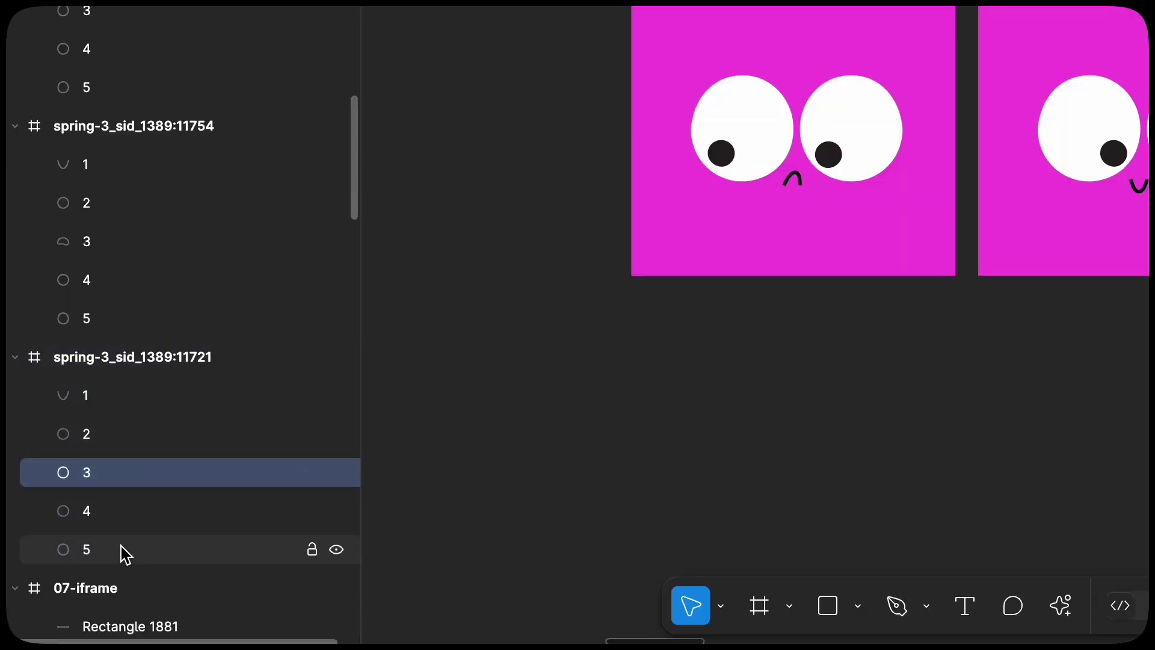
left_click(121, 545, "super")
mouse_move(125, 474)
left_mouse_down()
mouse_move(122, 526)
mouse_move(110, 419)
mouse_move(114, 472)
left_mouse_up()
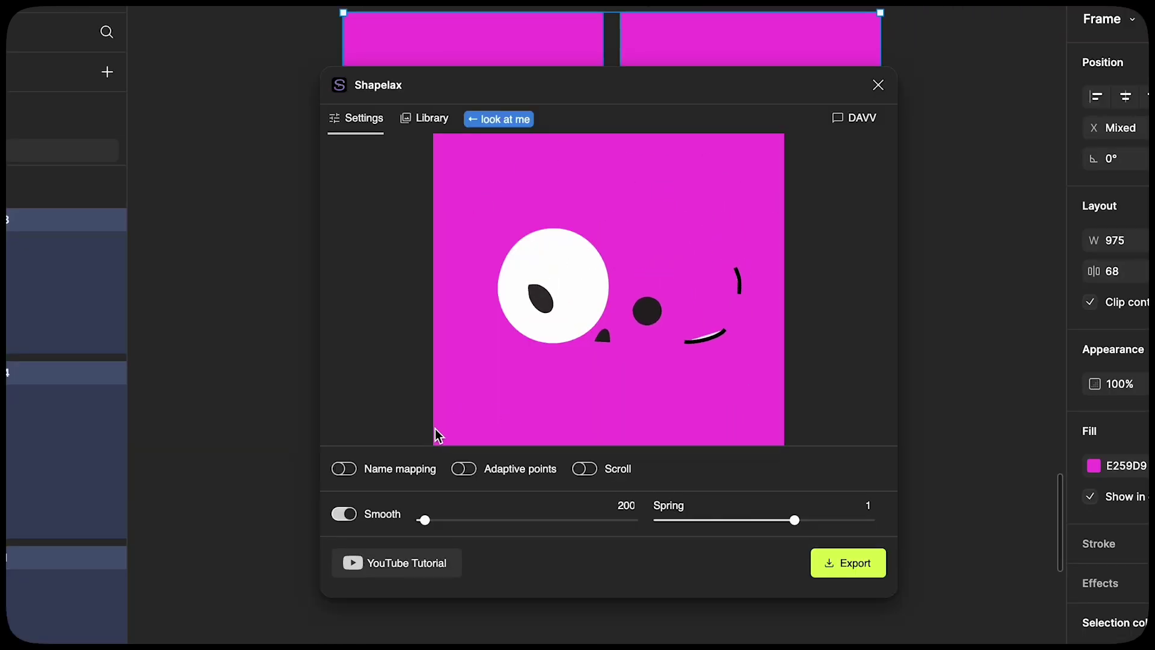
left_click(344, 471)
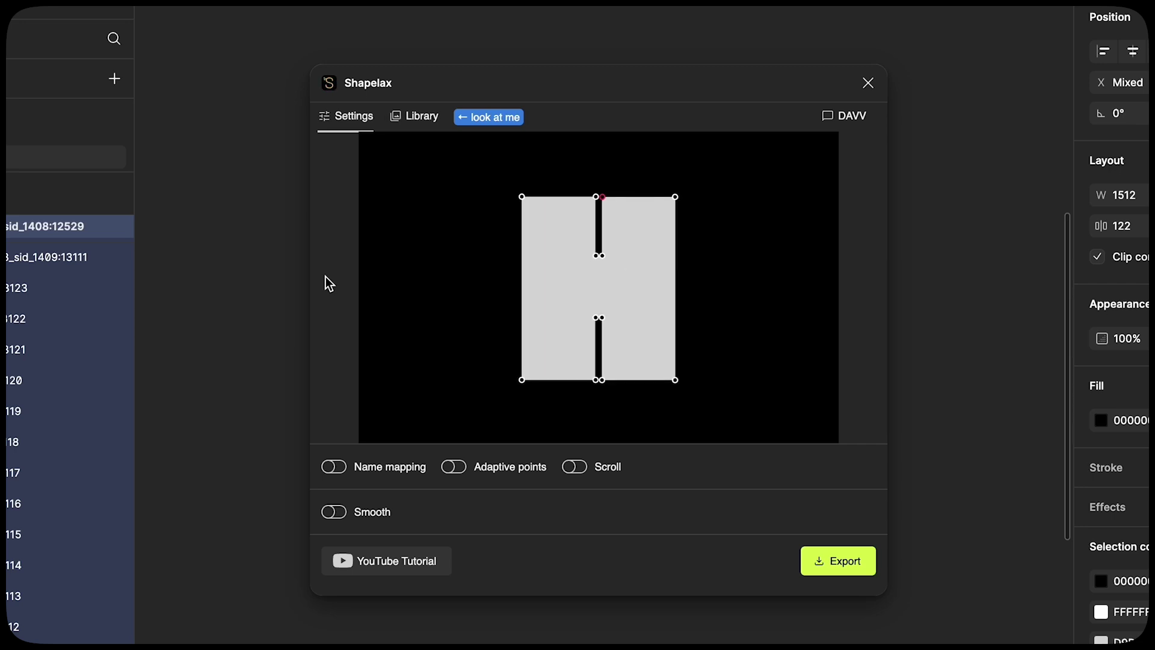
Turn on Adaptive points in Shapelax for the H-shape morph preview
left_click(457, 469)
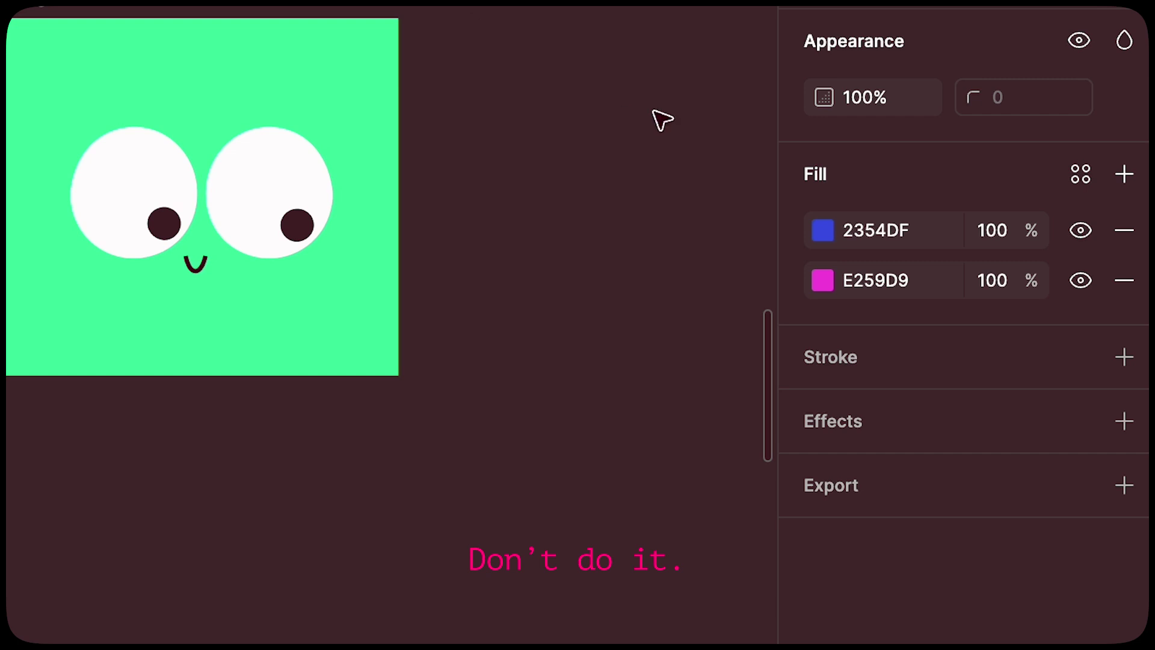
Delete the extra E259D9 fill and bring up the top-right face's fill settings
left_click(868, 277)
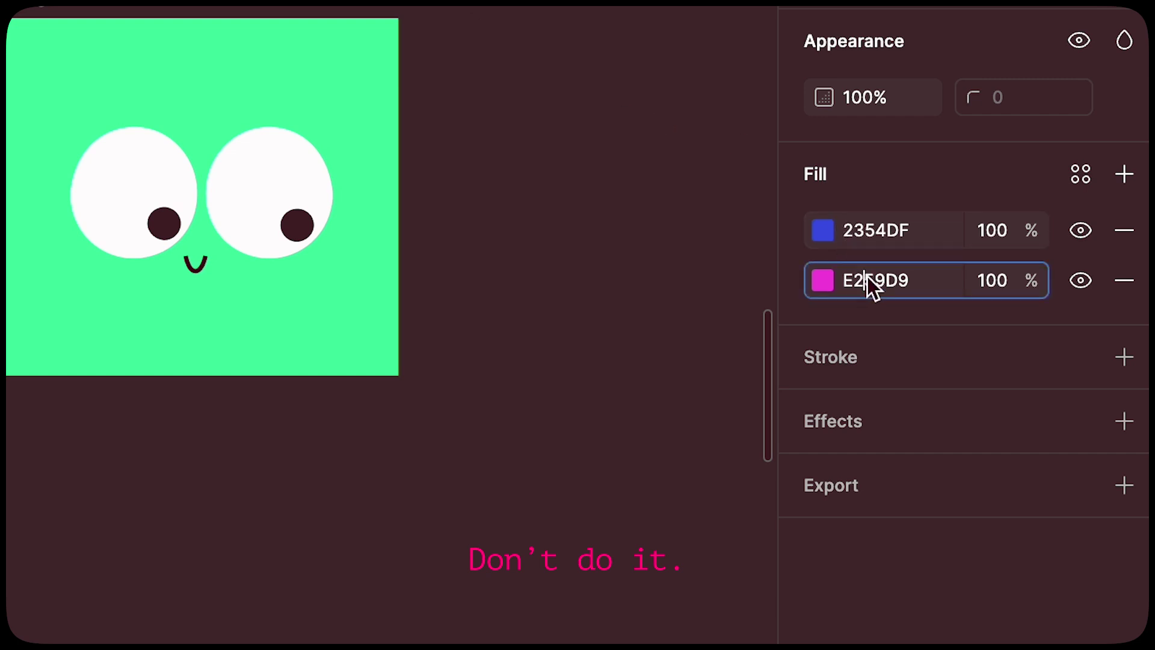
left_click(1134, 289)
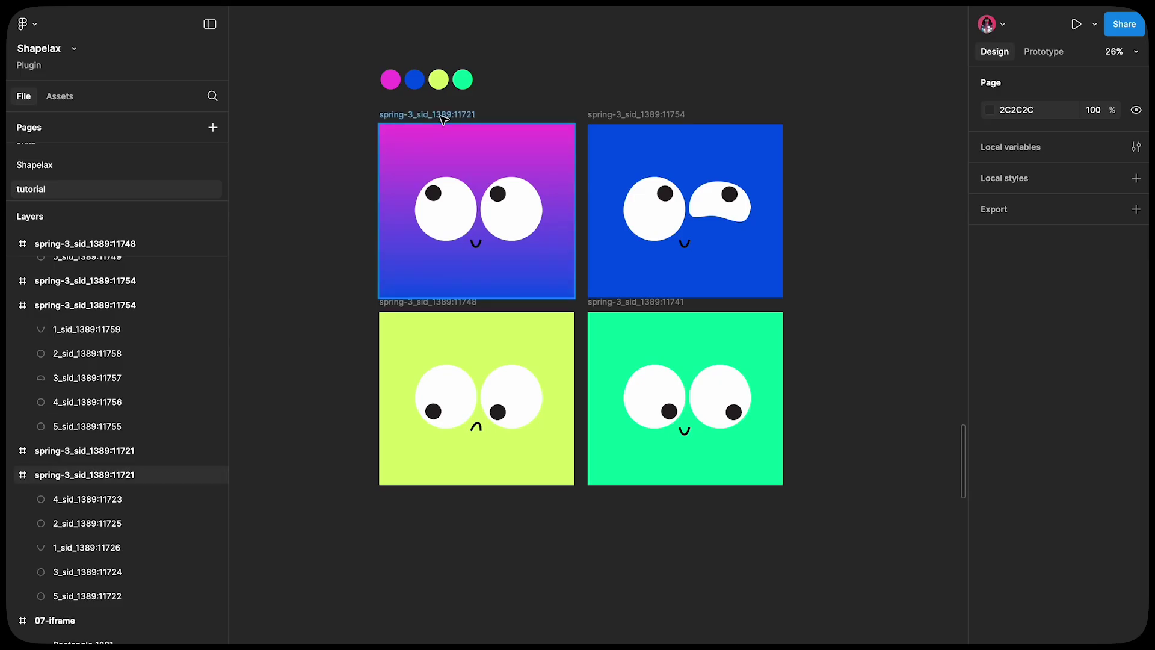
left_click(990, 413)
left_click(845, 589)
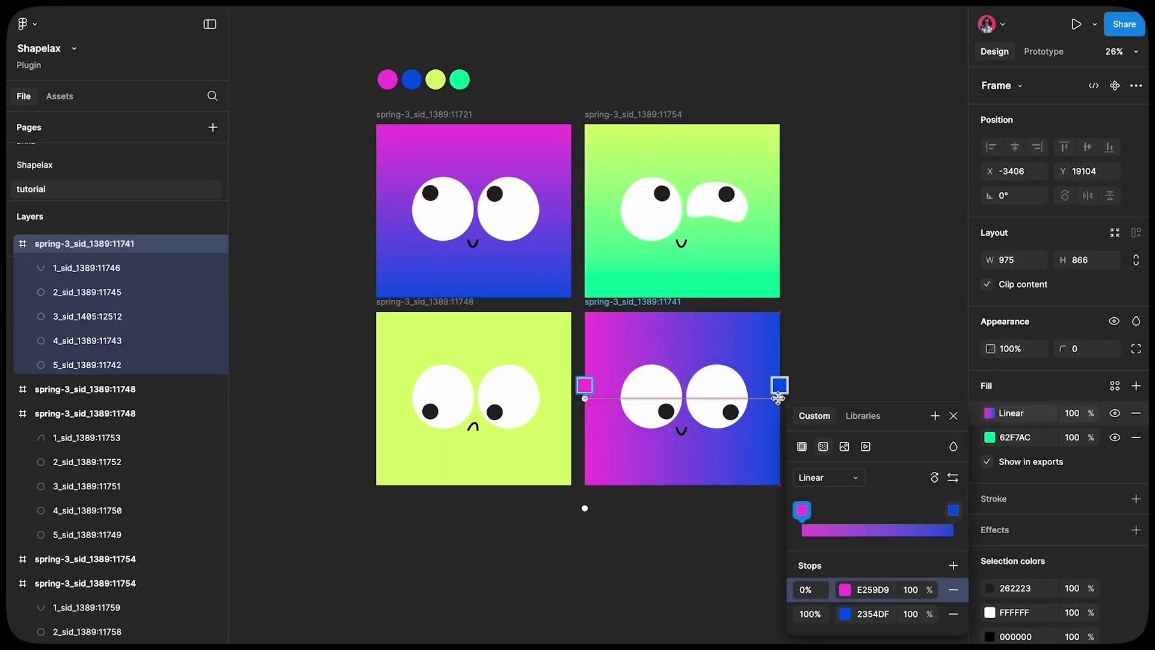
Copy the lime-green gradient onto the bottom-left face and level its handles horizontally
left_click(734, 265)
key("alt+super+c")
left_click(544, 389)
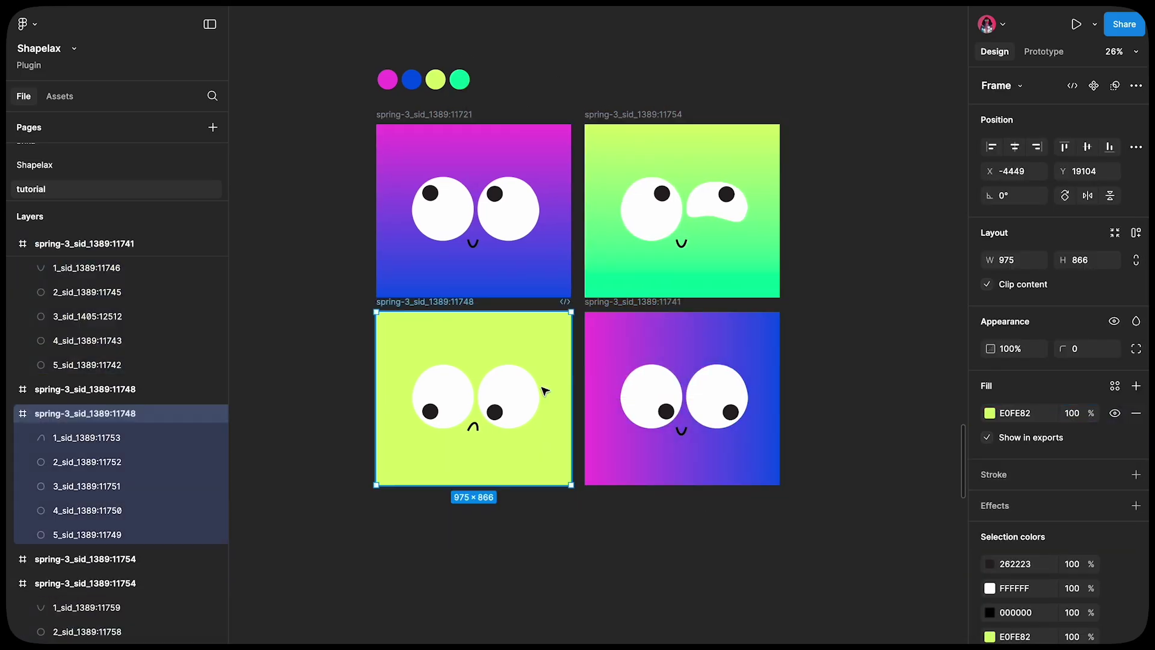
key("alt+super+v")
left_click(990, 413)
left_click_drag(475, 312, 571, 392)
left_click_drag(475, 485, 376, 390)
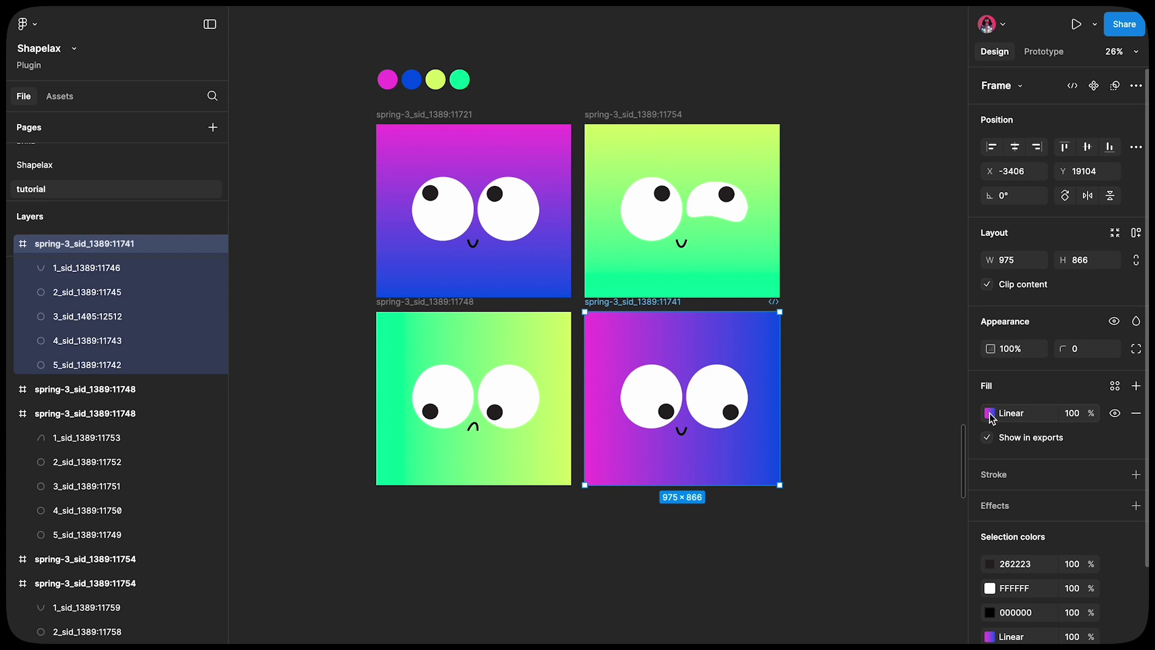
Add gradient stops to the bottom-right face, colouring them red FD3E61 and teal
left_click(990, 413)
left_click(869, 511)
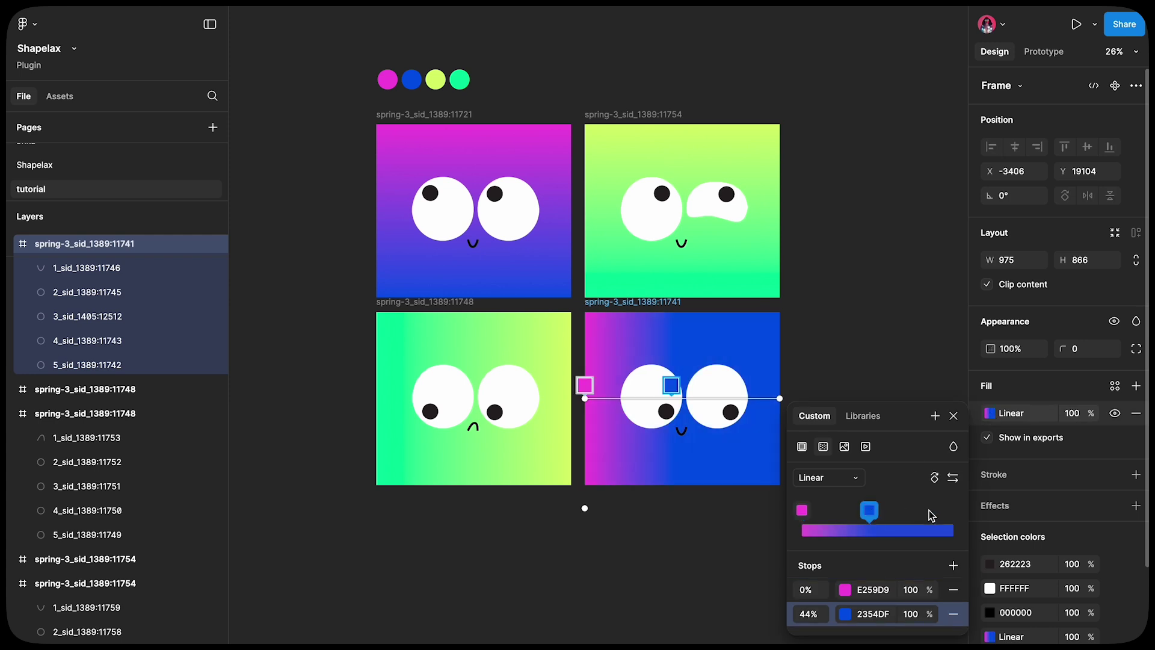
left_click(952, 510)
left_click(847, 639)
left_click(752, 513)
left_click(742, 312)
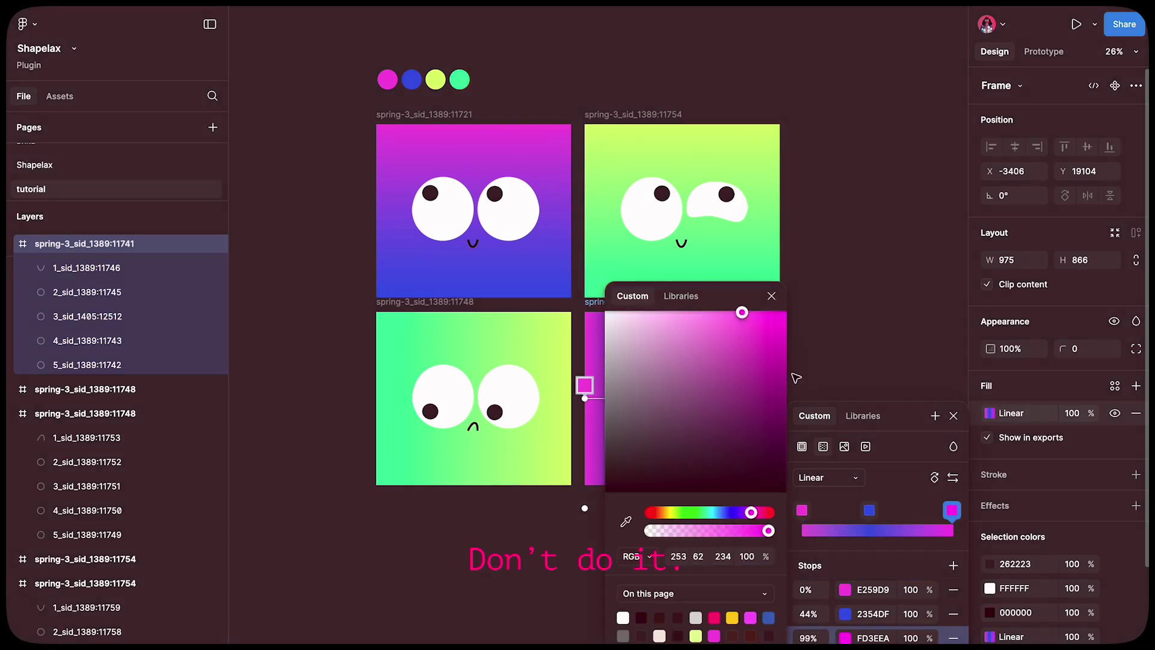
left_click(765, 513)
left_click(943, 510)
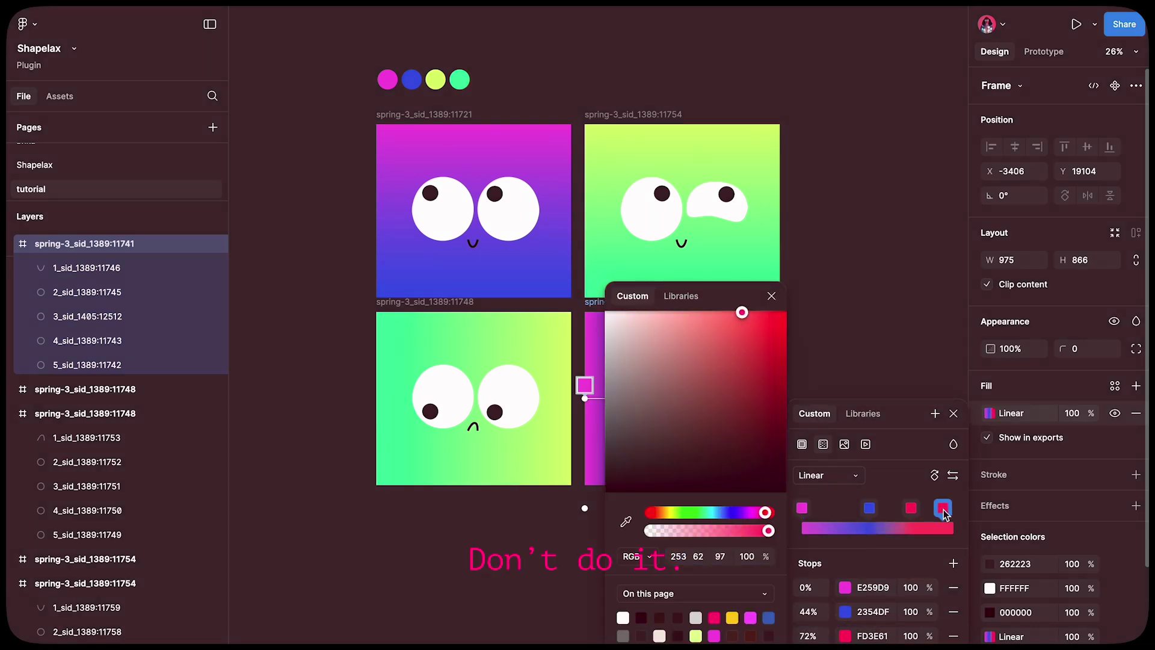
left_click_drag(721, 513, 706, 514)
left_click(772, 296)
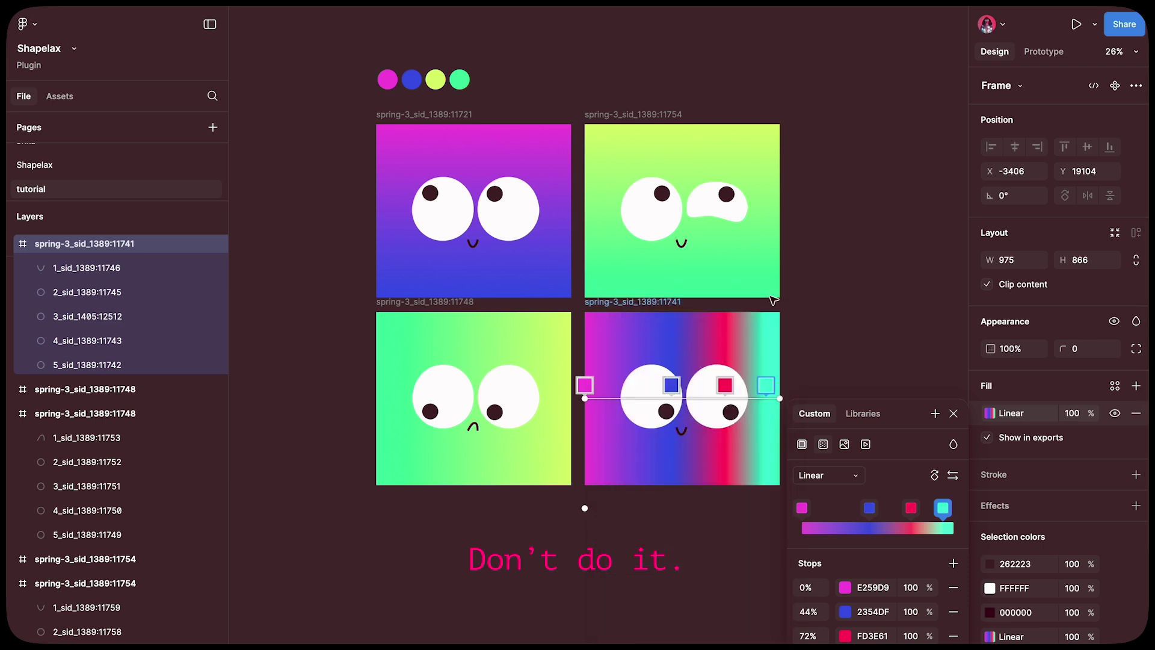
left_click(954, 414)
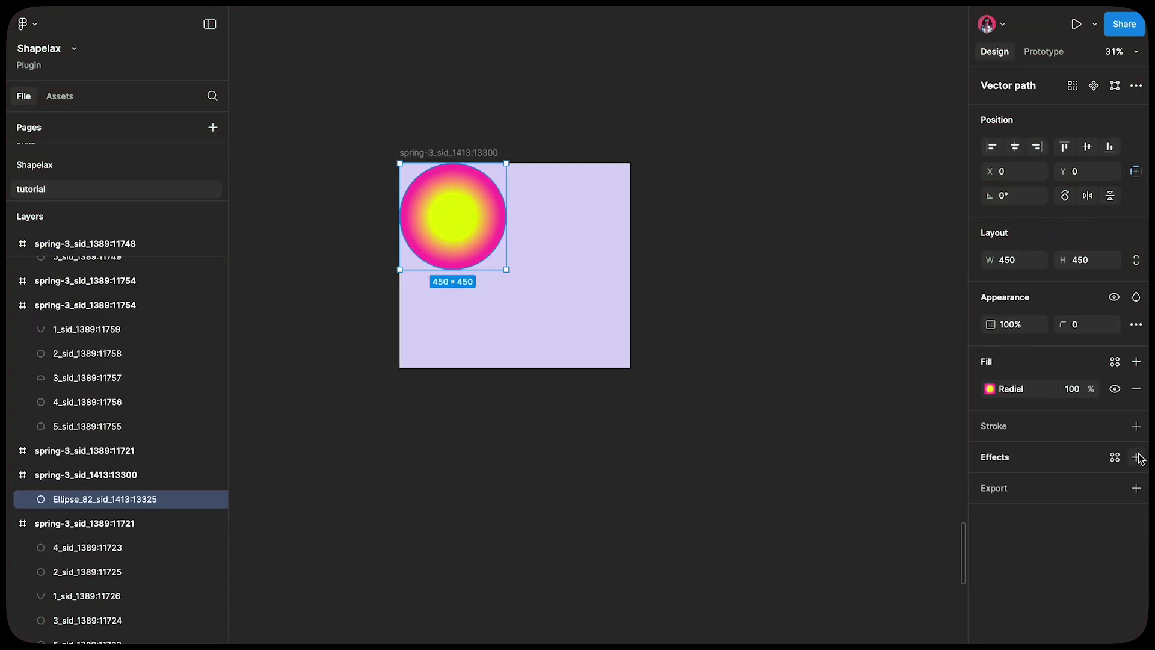
Give the radial gradient circle a Layer blur of 150
left_click(1136, 457)
left_click(1091, 485)
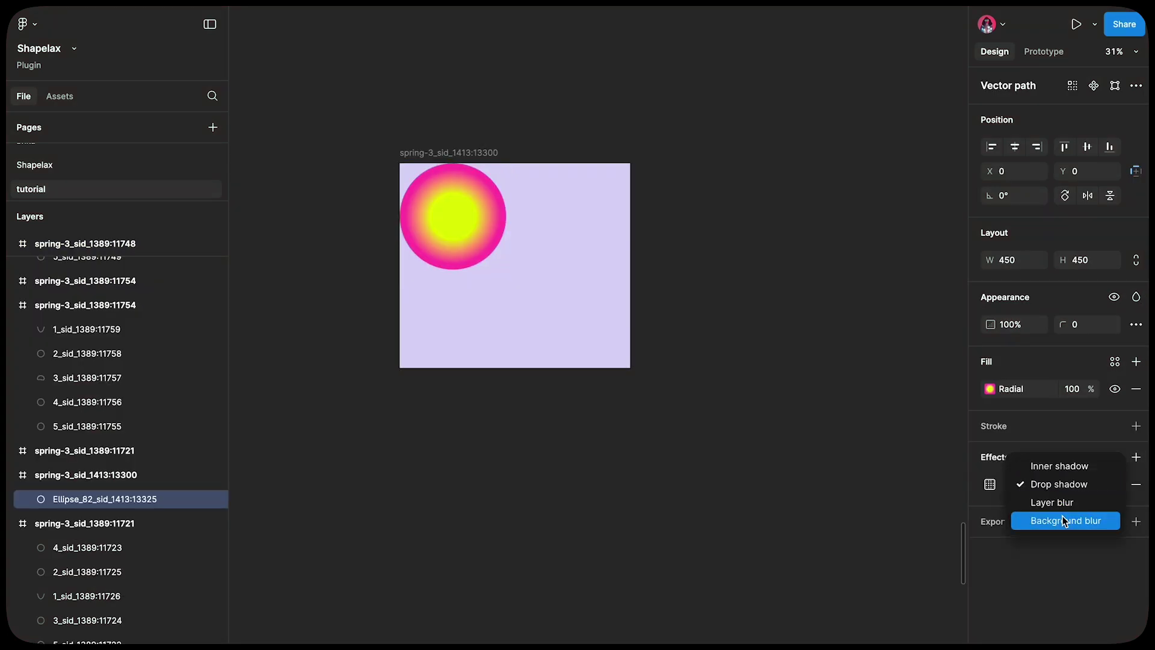
left_click(1066, 502)
left_click(990, 484)
type("15")
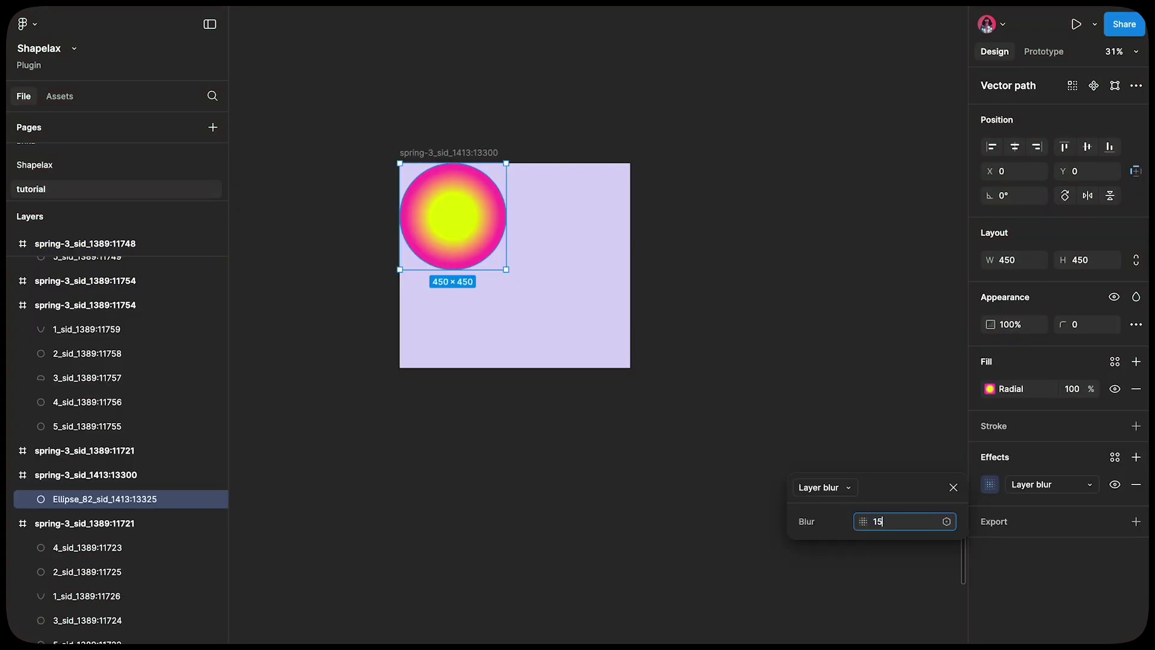
type("0")
key("Return")
Duplicate the circle's frame to the lower right and preview both frames in Shapelax
left_click(515, 97)
left_click(456, 149)
left_click_drag(490, 219, 791, 531)
left_click(686, 419)
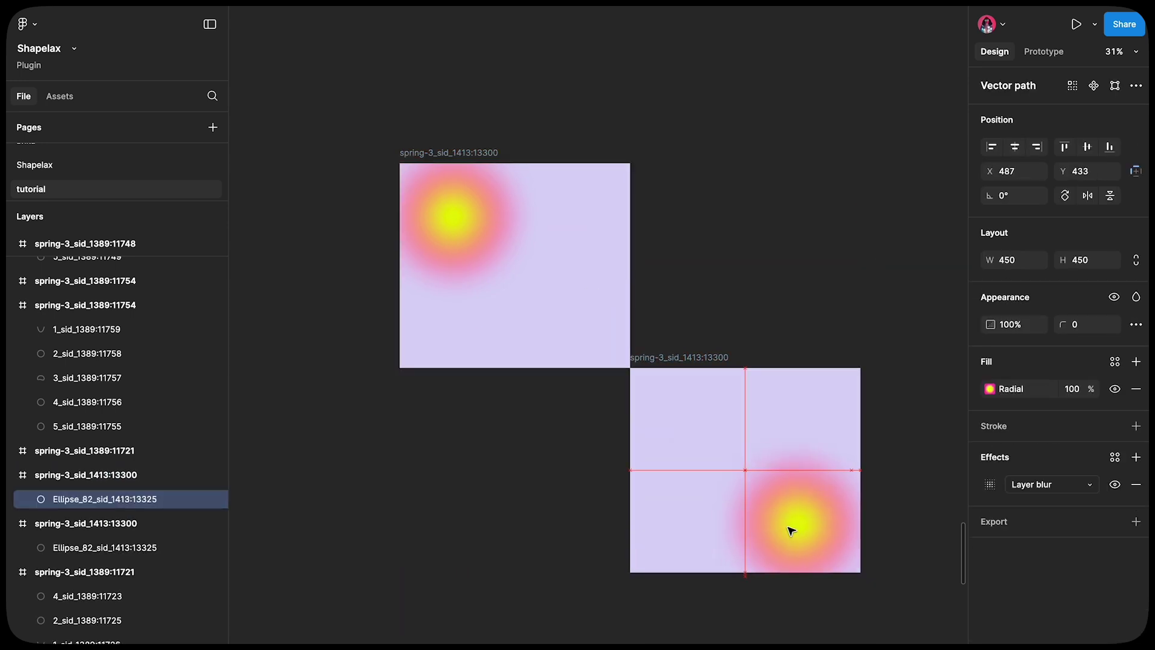
left_click(693, 359)
left_click(464, 153, "shift")
scroll(464, 153, "down", 1)
scroll(464, 153, "right", 1)
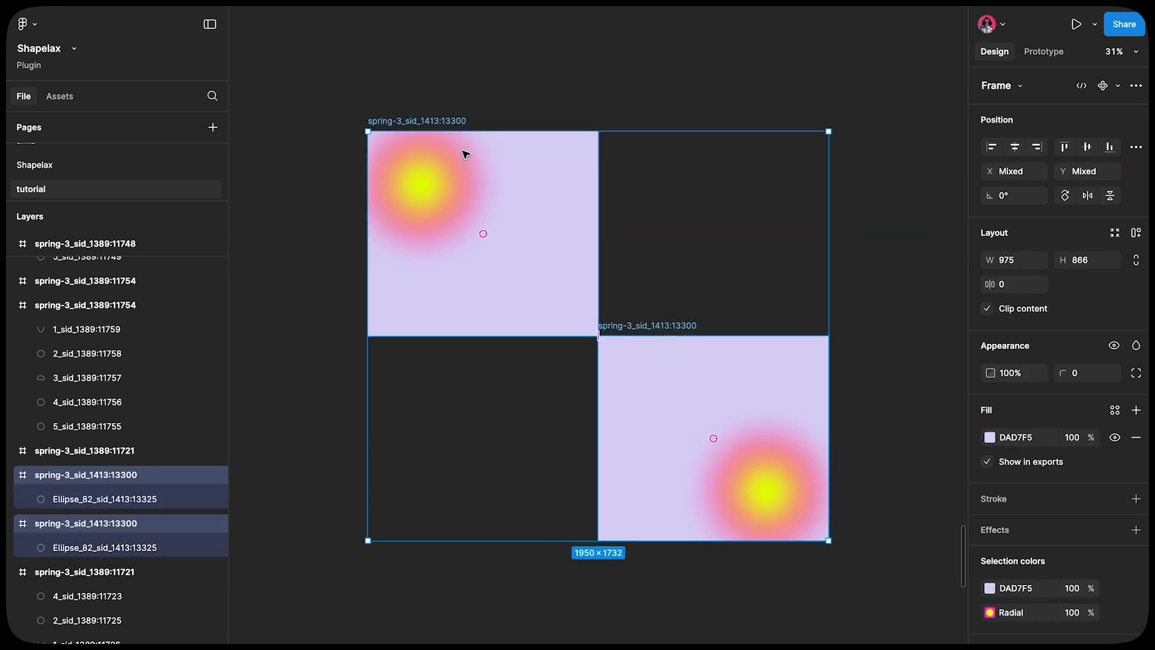
key("alt+super+p")
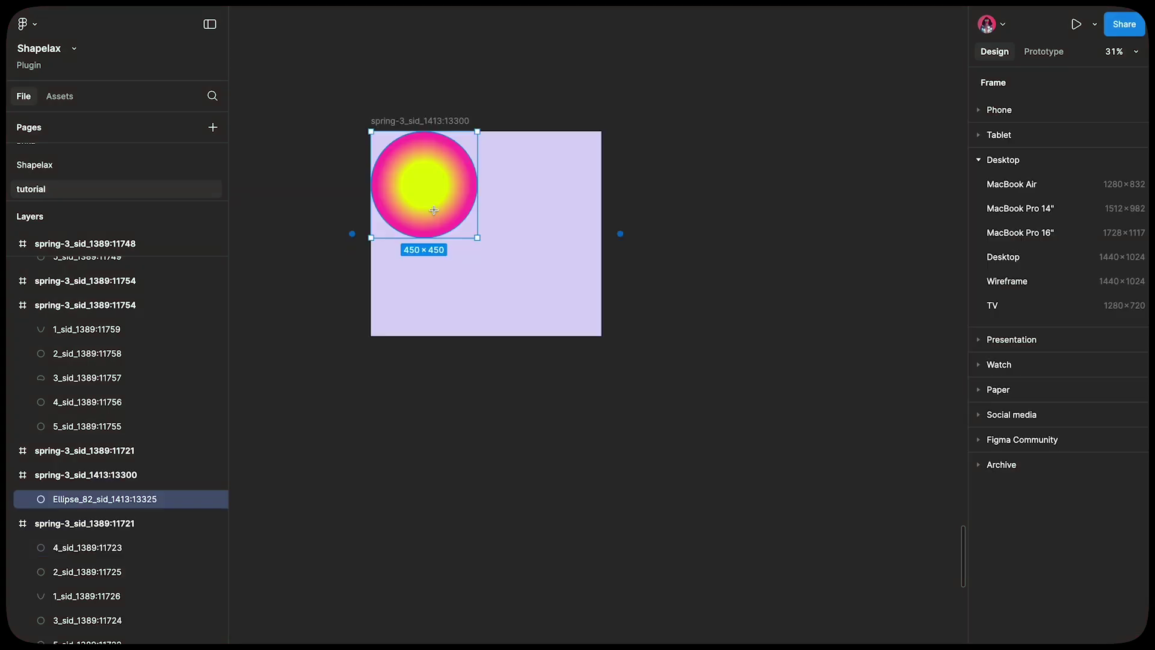
Wrap the gradient circle in a new inner frame 866 tall
left_click_drag(426, 187, 542, 301)
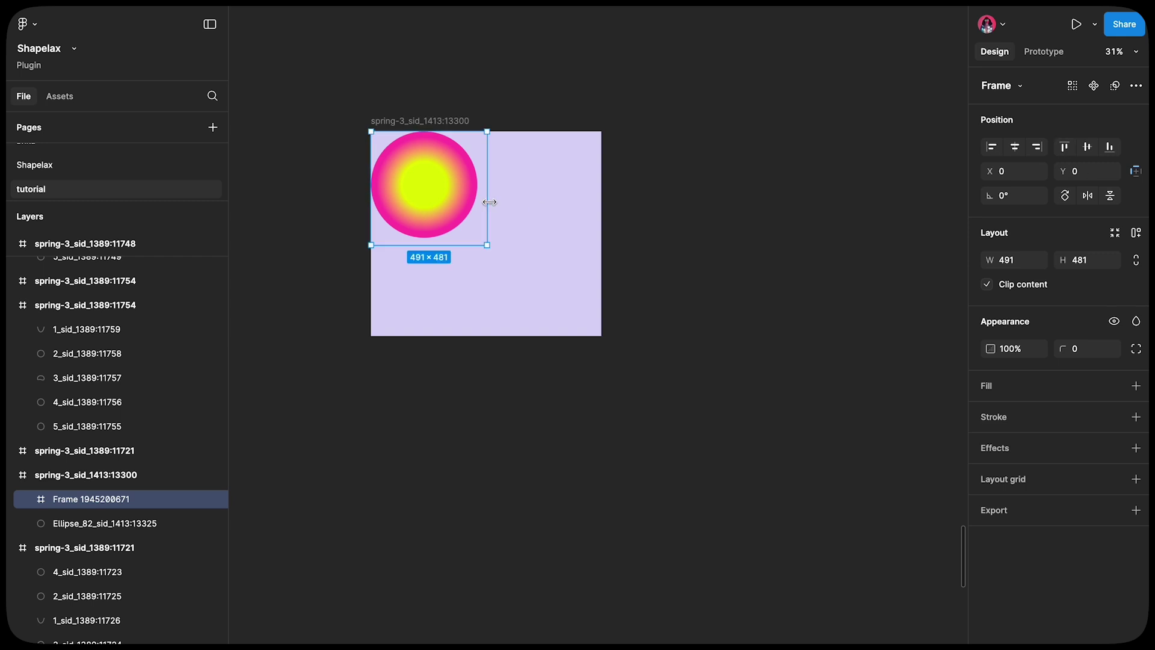
left_click_drag(503, 268, 504, 334)
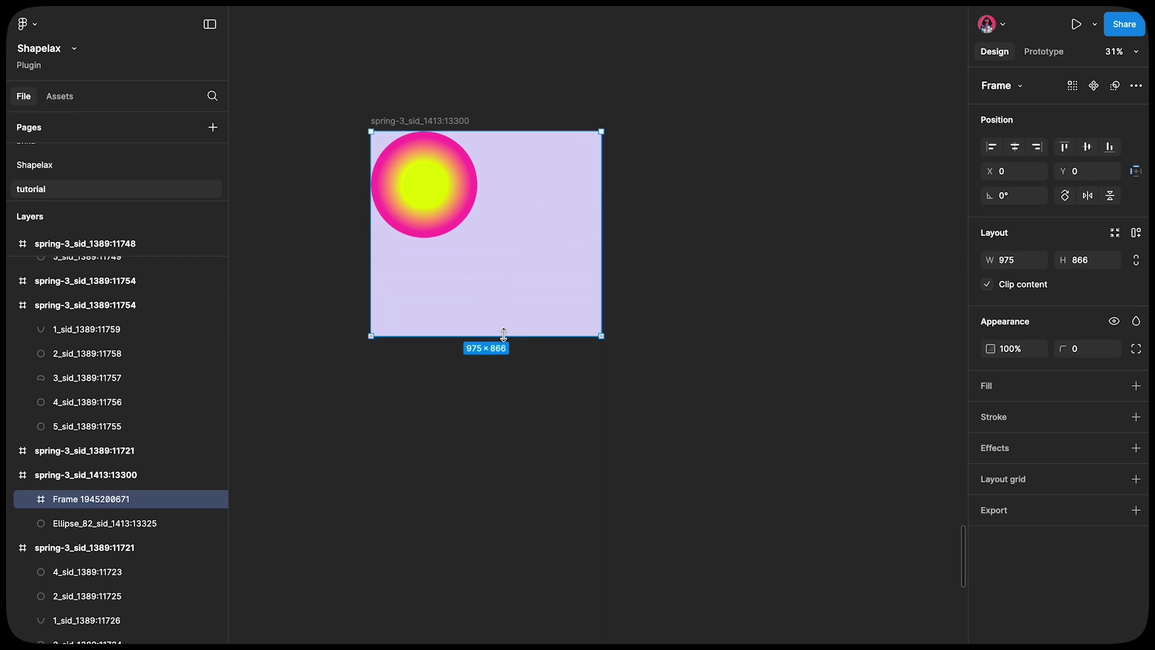
mouse_move(100, 524)
left_mouse_down()
mouse_move(88, 527)
mouse_move(103, 502)
left_mouse_up()
left_click(102, 499)
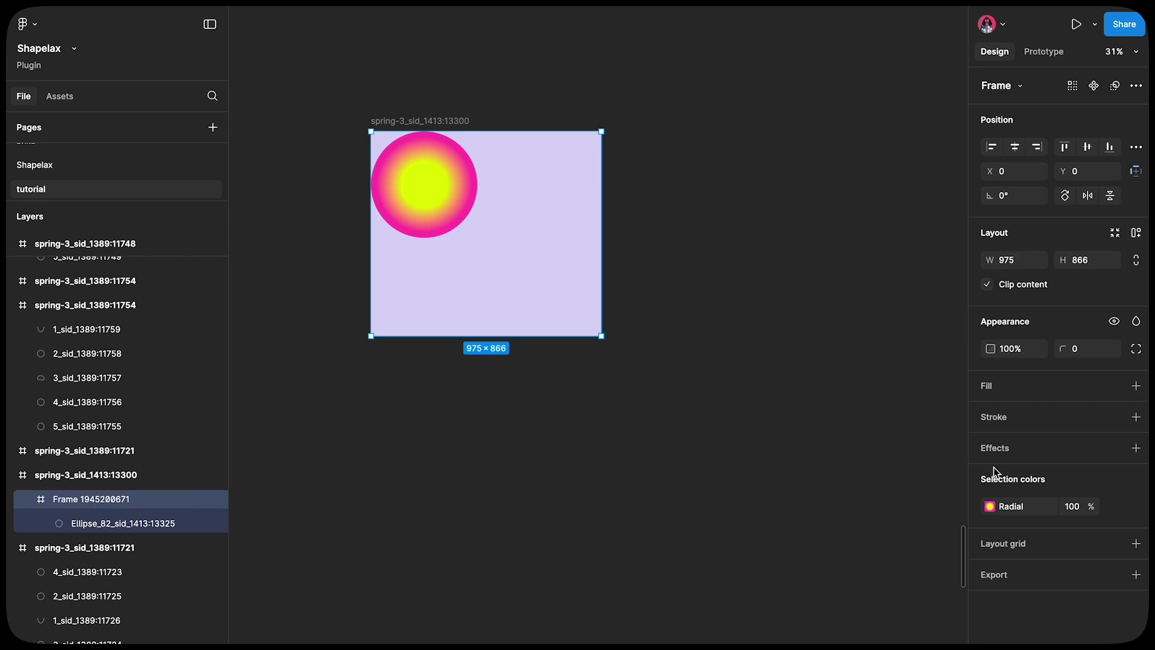
Apply a Layer blur of 150 to the frame holding the ellipse
left_click(1137, 450)
left_click(1092, 476)
left_click(1066, 499)
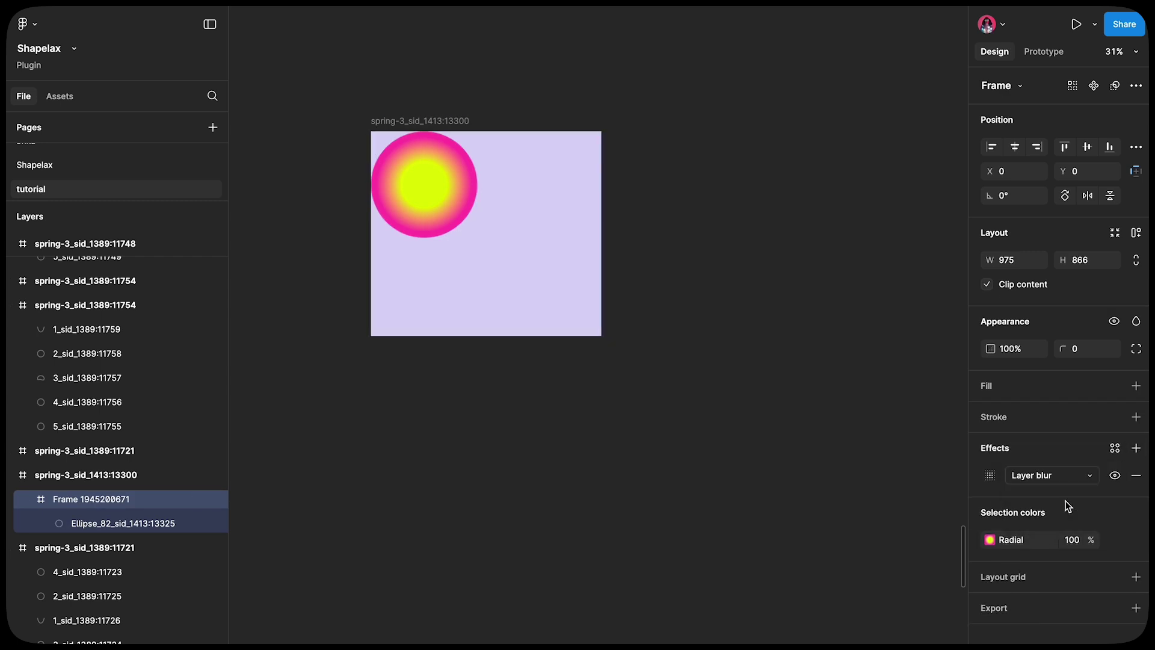
left_click(990, 476)
type("150")
key("Return")
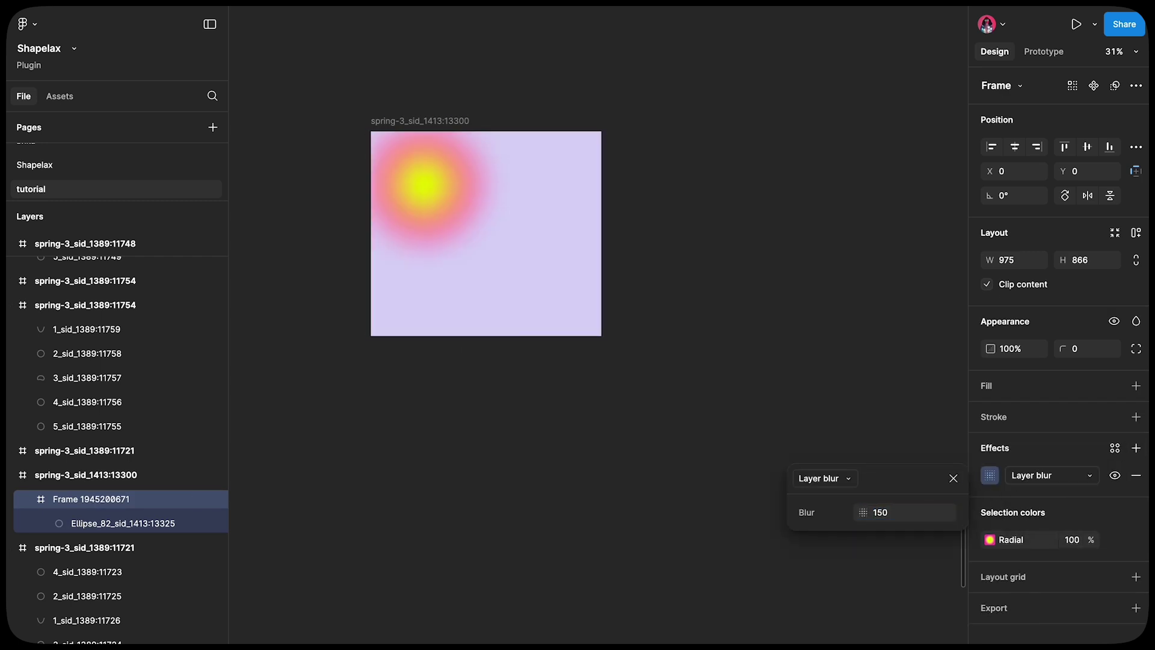
Duplicate the blurred frame beside the original and run Shapelax on both frames
left_click(433, 120)
left_click_drag(427, 186, 759, 491, "alt")
left_click(11, 476)
left_click(108, 523)
left_click(635, 325)
left_click(435, 122, "shift")
key("super+alt+p")
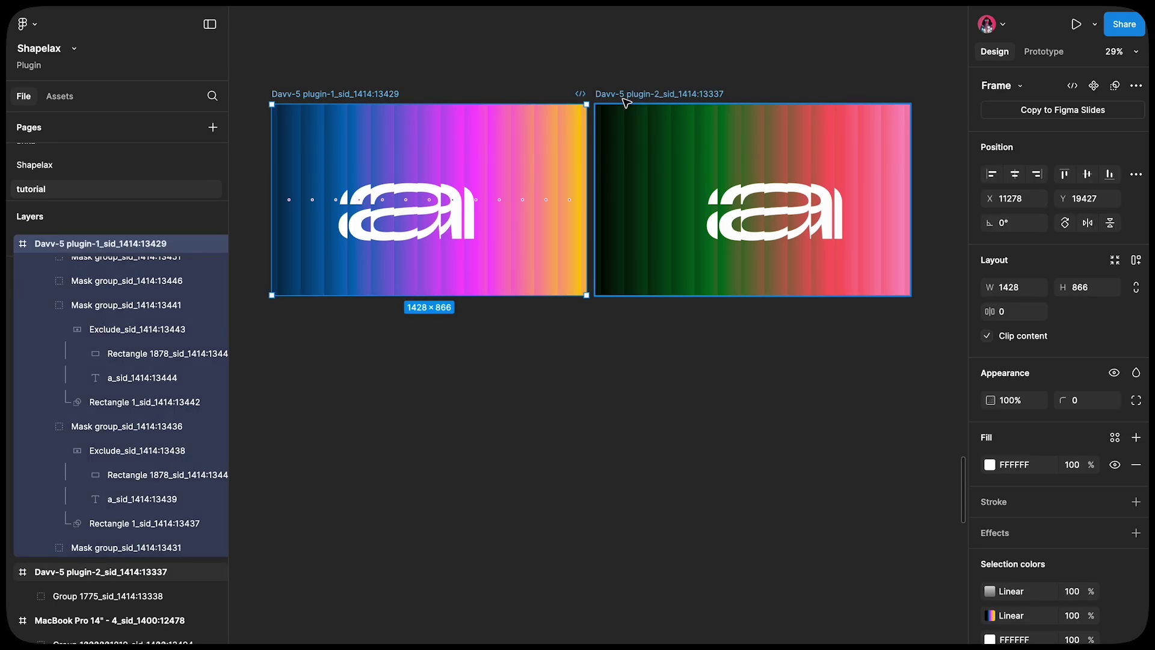
Rerun Shapelax on the Davv-5 frames with Name mapping turned on
key("ctrl+alt+p")
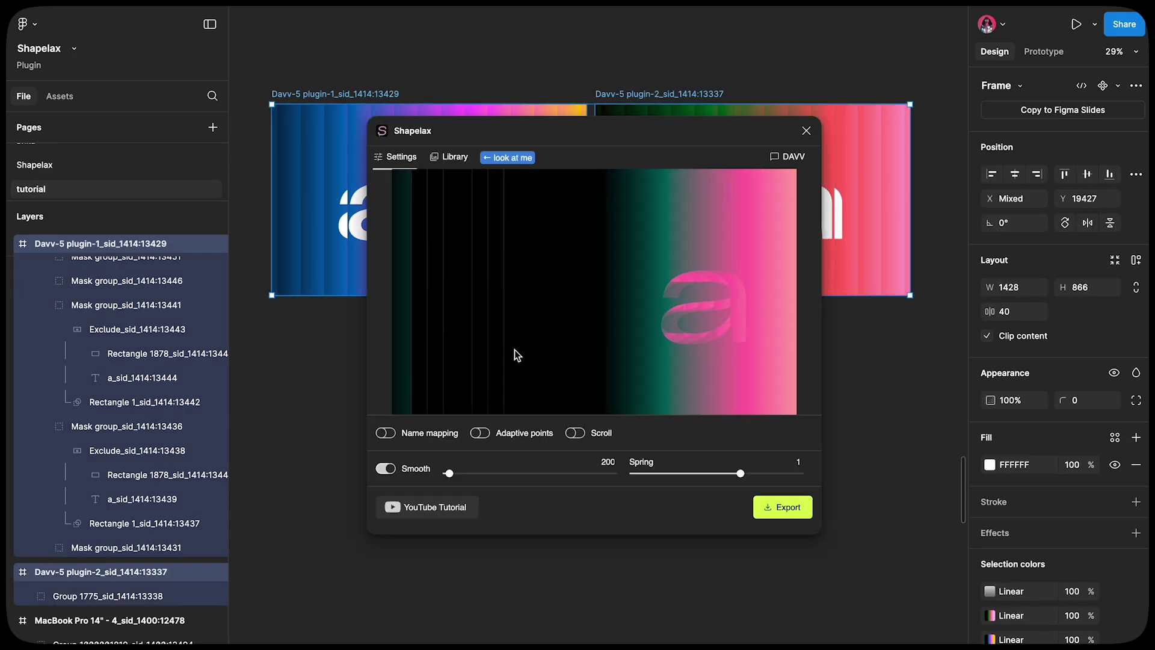
left_click(386, 433)
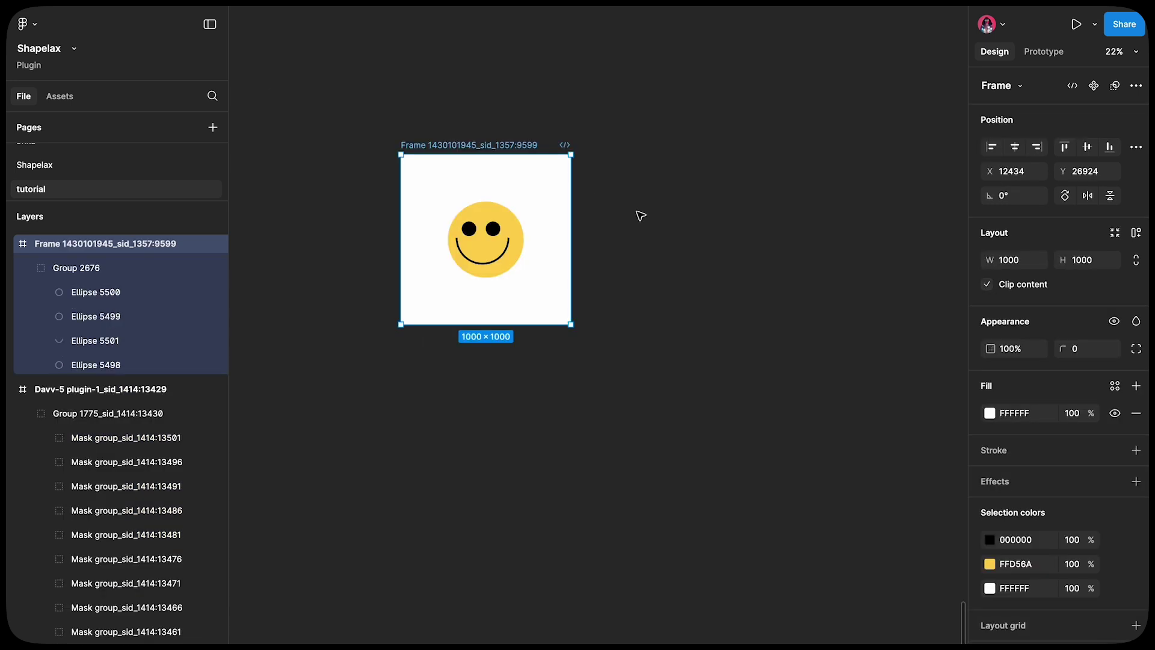
Flip the smiley group horizontally and preview both smiley frames in Shapelax
left_click(655, 222)
right_click(656, 224)
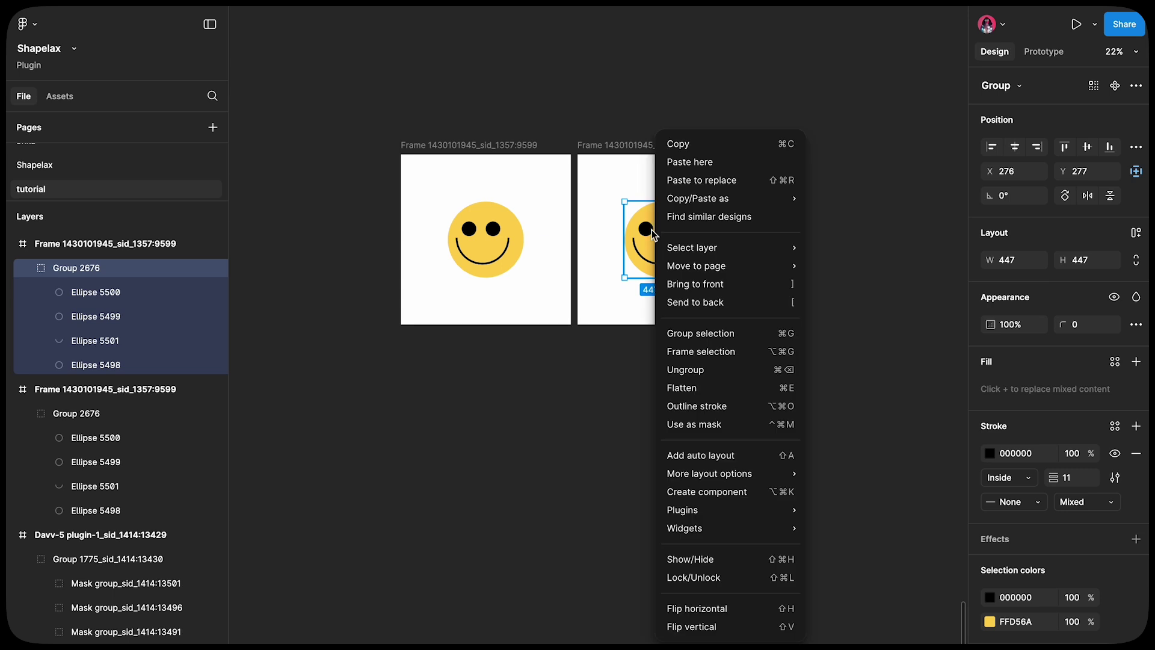
left_click(710, 609)
left_click(702, 560)
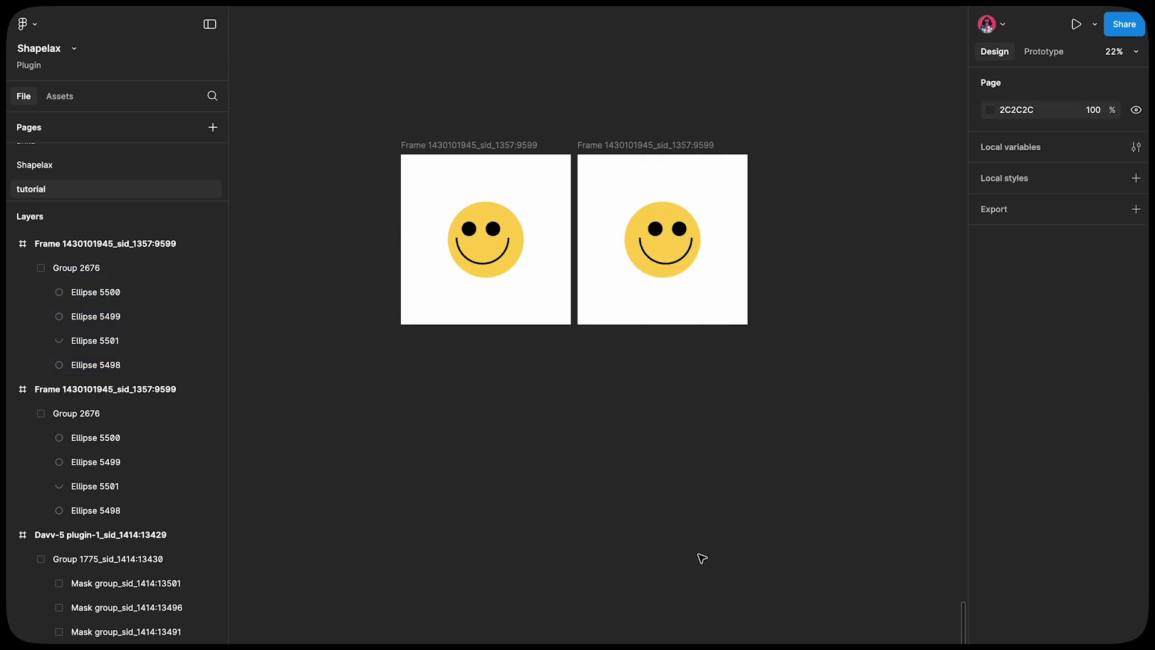
left_click(632, 146)
left_click(487, 149, "shift")
key("alt+super+p")
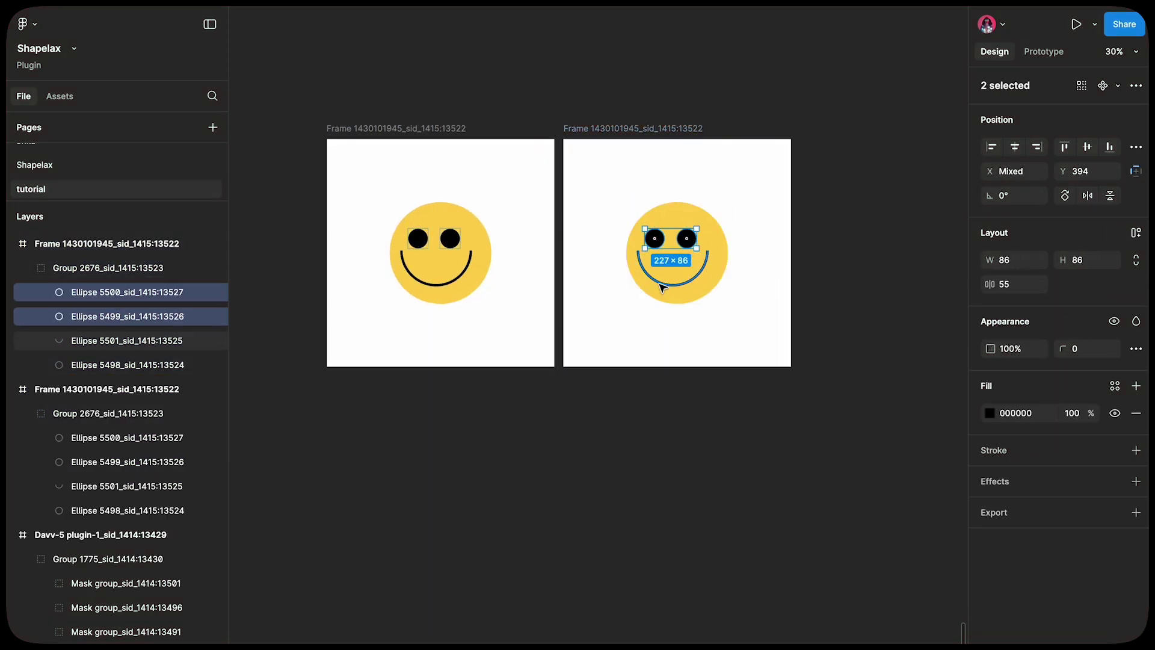
Shift the eyes right and the mouth left, then rerun Shapelax on both frames
left_click(663, 288, "shift")
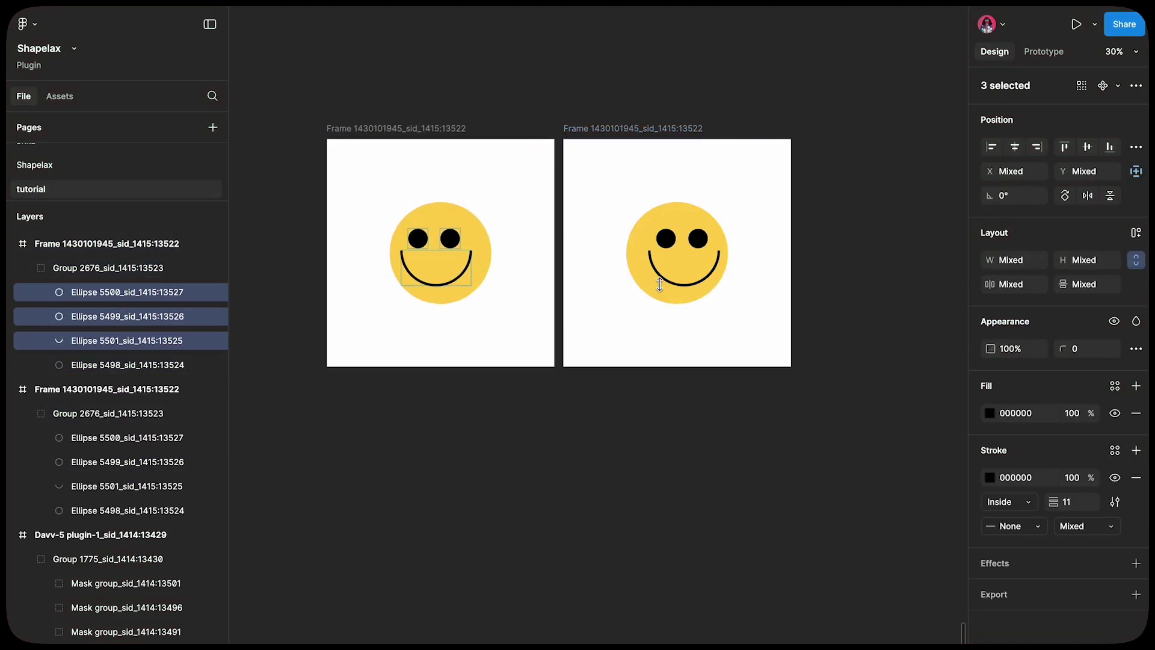
key("shift+Right")
left_click(688, 284)
key("shift+Left")
key("shift+Left")
key("shift+Left")
left_click(656, 128)
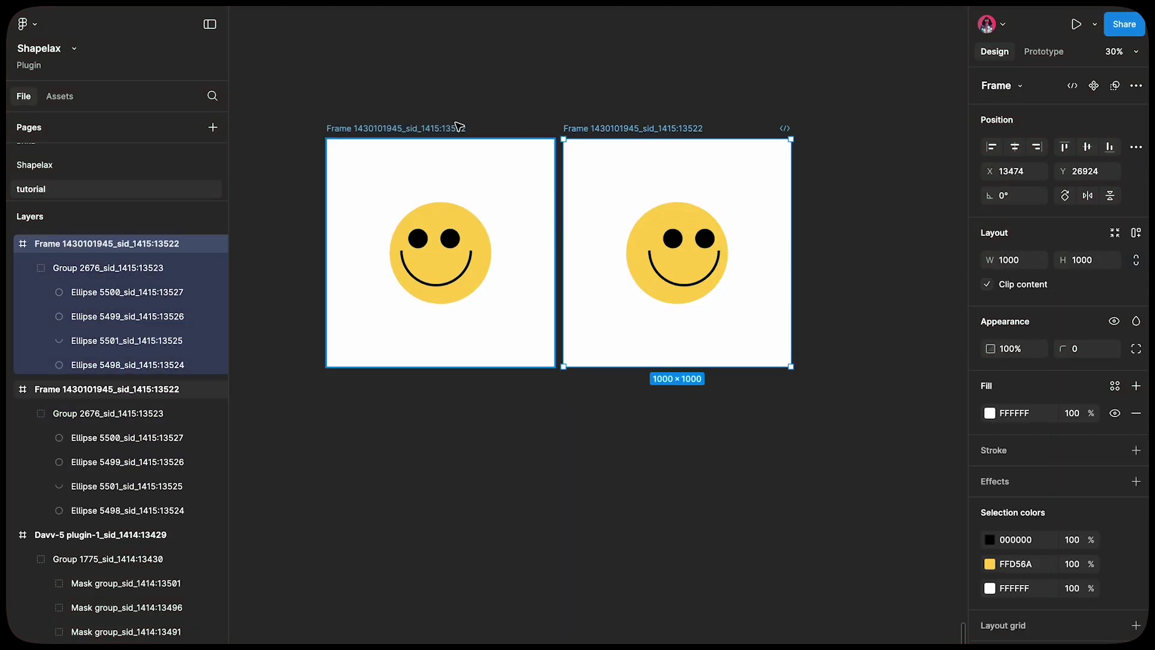
left_click(459, 127, "shift")
key("alt+super+p")
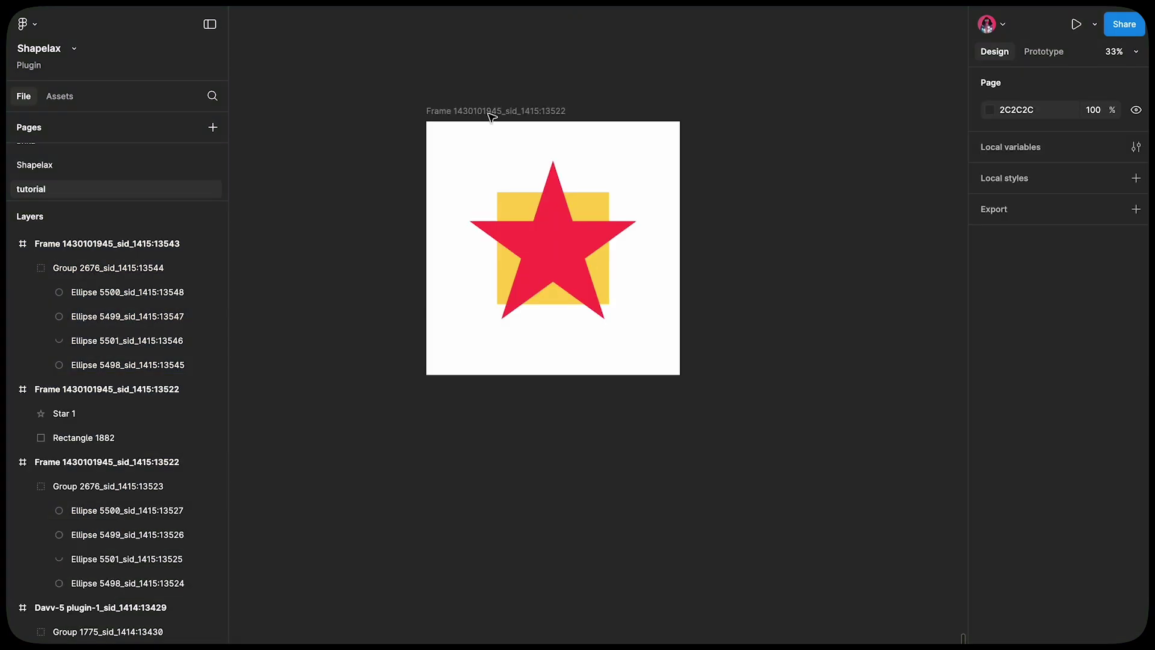
Duplicate the star frame, rotate the square to -15° and star to -45°, and preview in Shapelax
left_click(489, 113)
key("super+d")
scroll(588, 207, "right", 2)
left_click(750, 188)
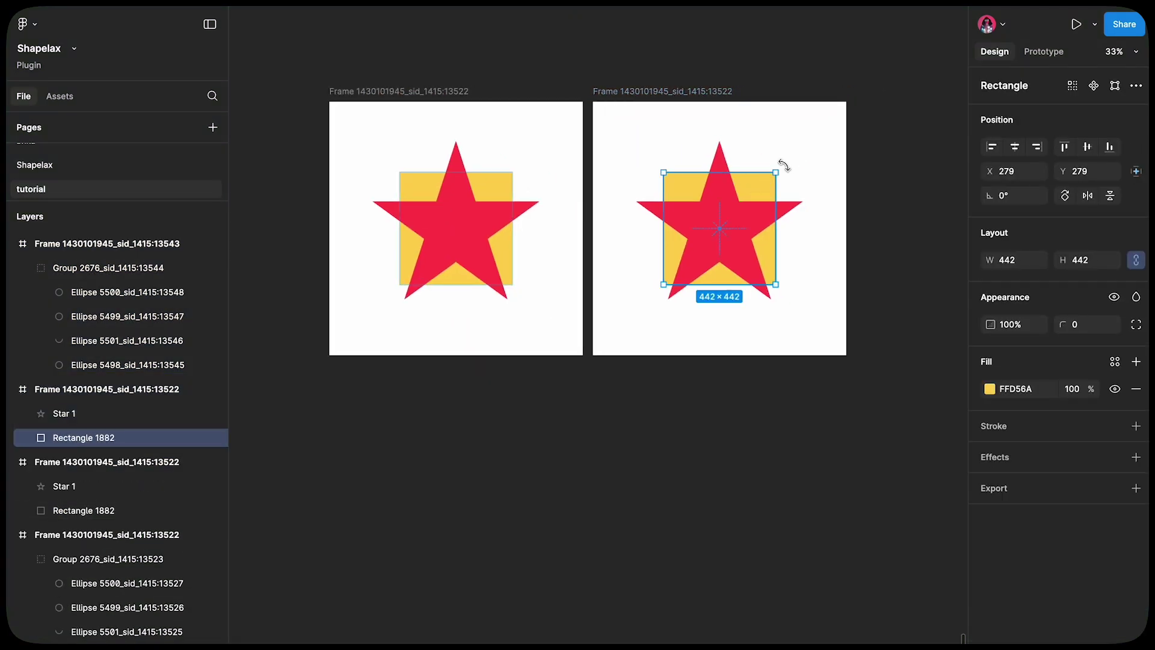
left_click_drag(784, 166, 804, 179)
left_click(771, 210)
left_click_drag(814, 136, 828, 233)
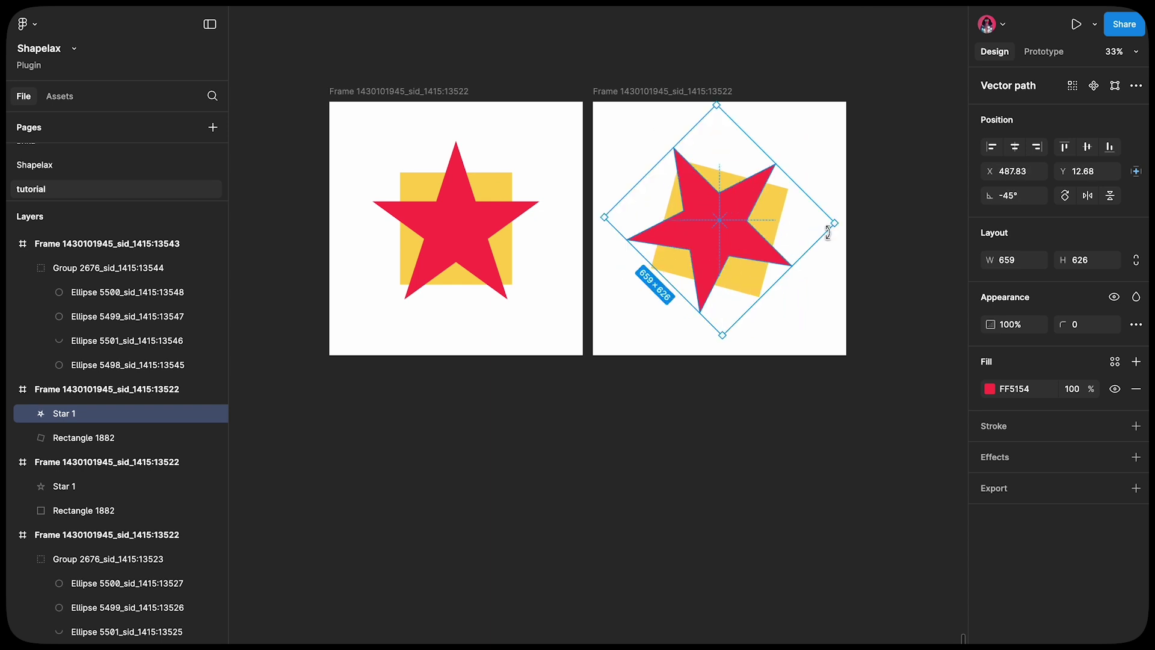
left_click(650, 91)
left_click(446, 90, "shift")
key("alt+super+p")
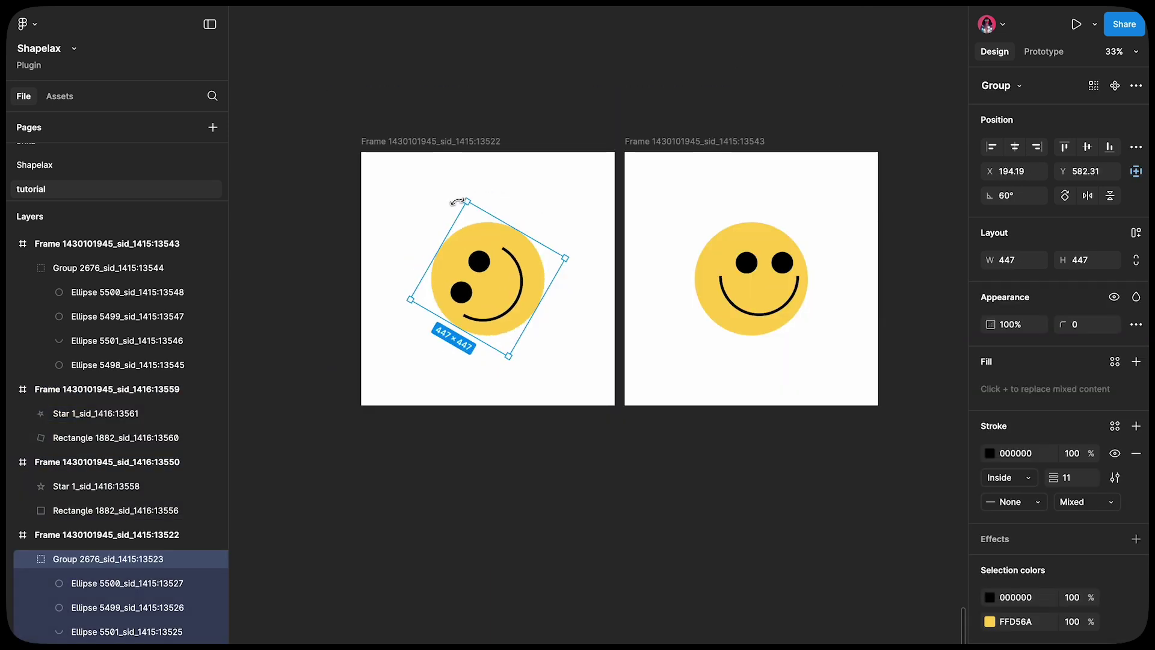
Rotate the left smiley by 90° and preview the smiley frames in Shapelax
left_click_drag(454, 199, 433, 173)
left_click(443, 142)
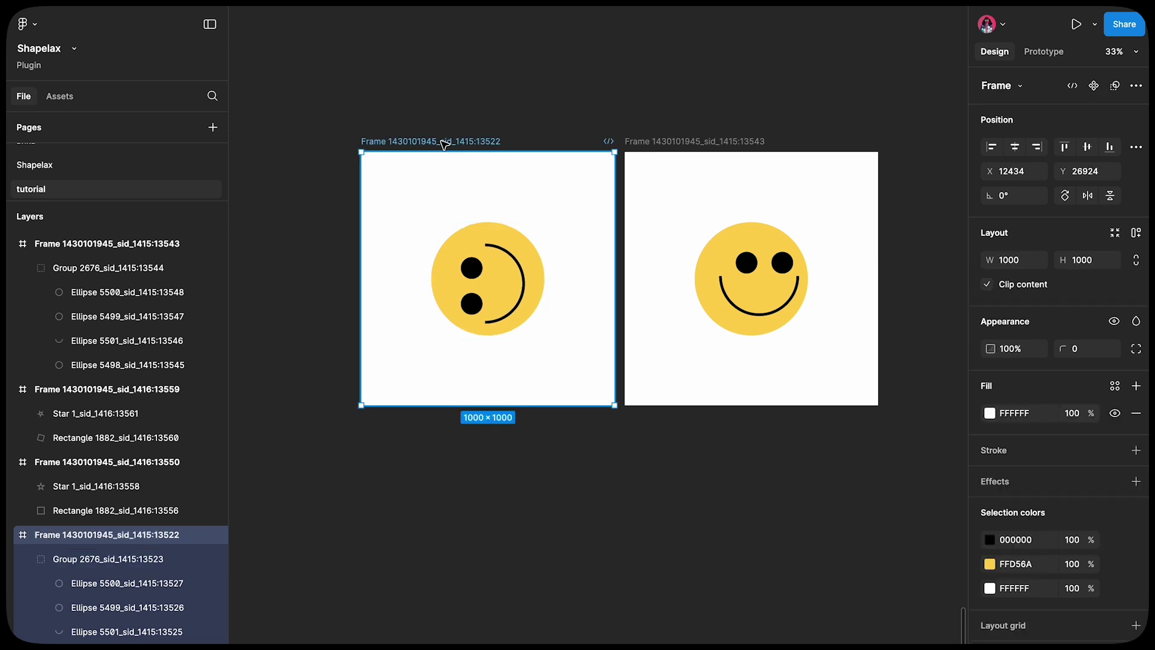
left_click(710, 142, "shift")
key("ctrl+alt+p")
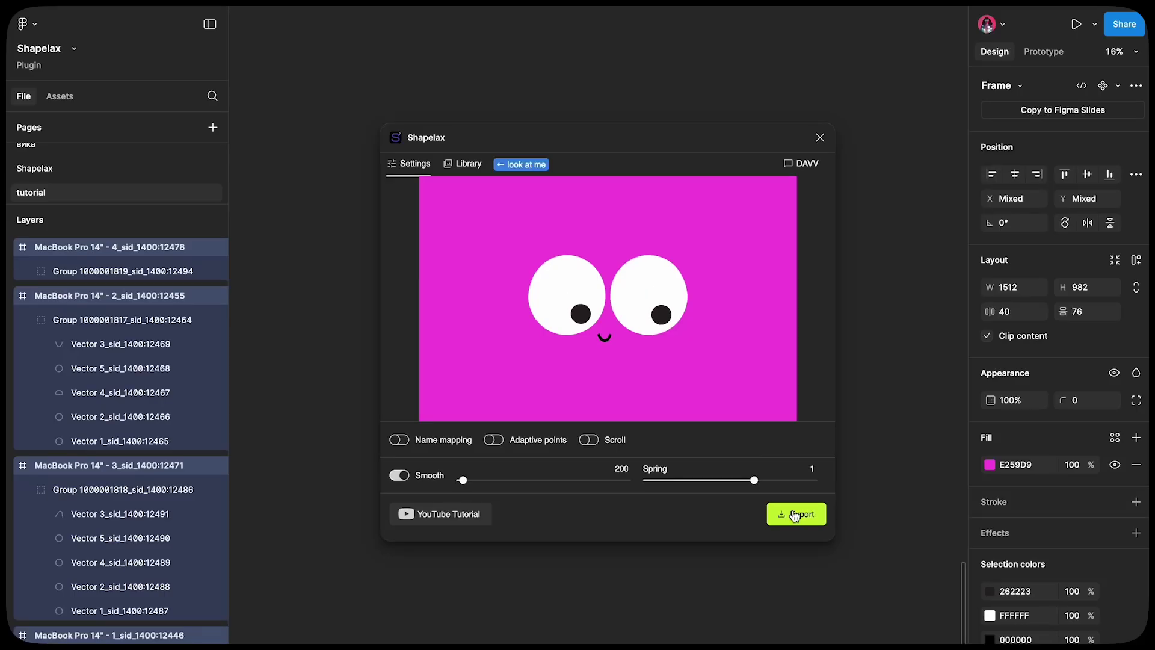
Open Shapelax export options and keep HTML animation as the format
left_click(792, 511)
left_click(624, 341)
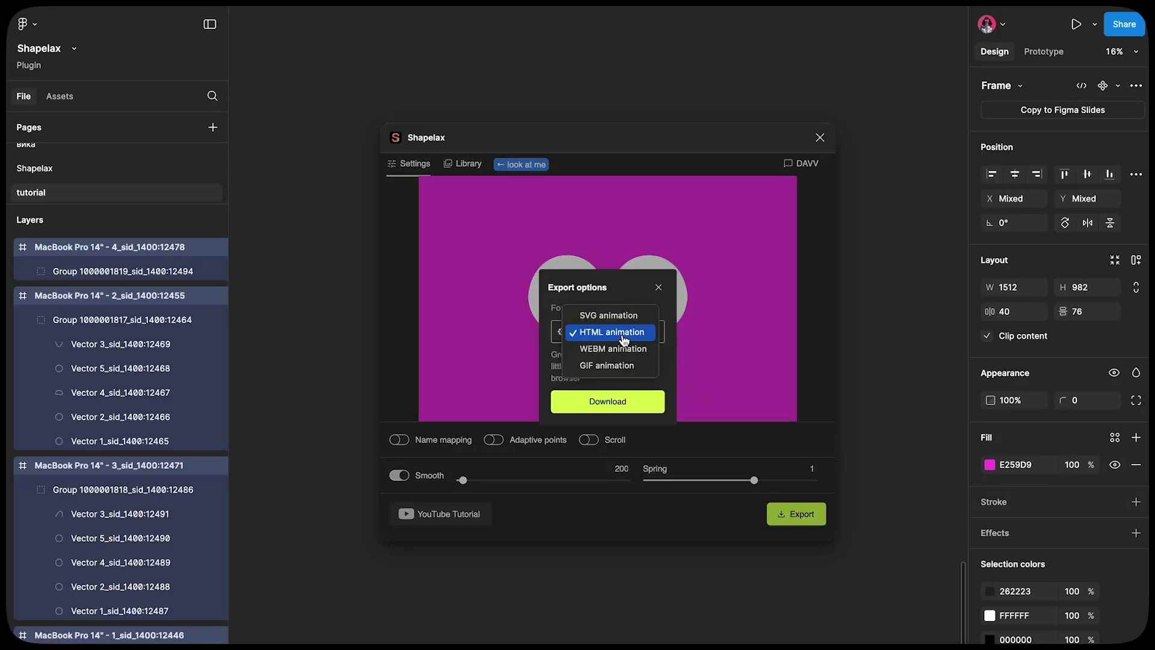
left_click(624, 341)
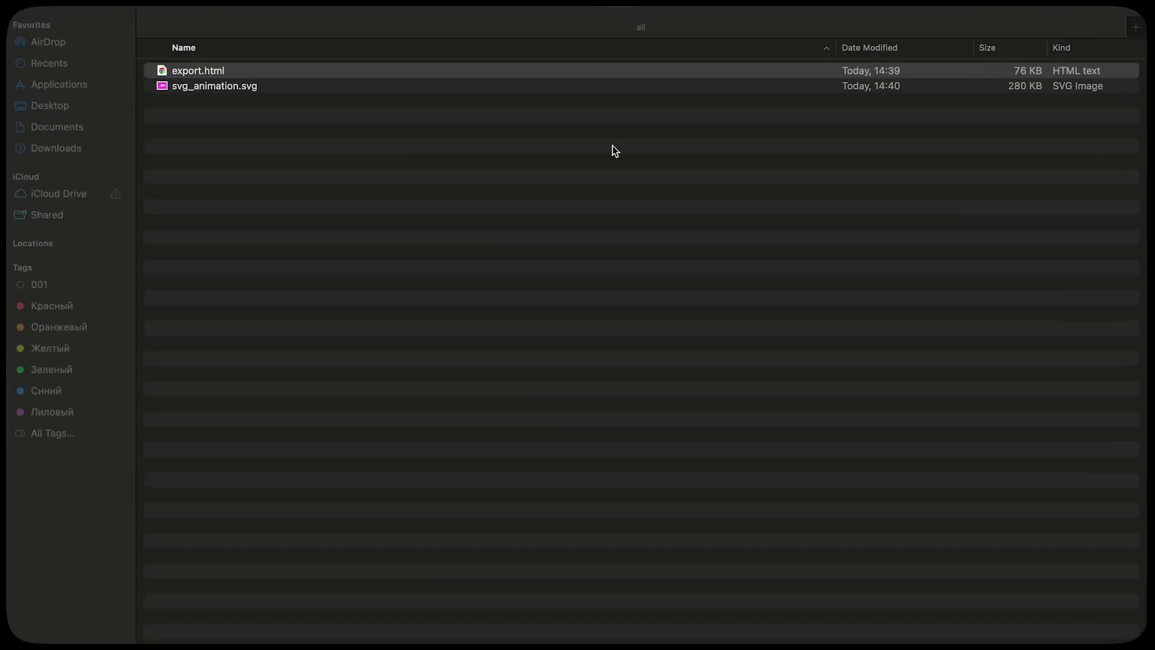
Open export.html with Google Chrome from its Finder context menu
left_click(234, 79)
right_click(234, 79)
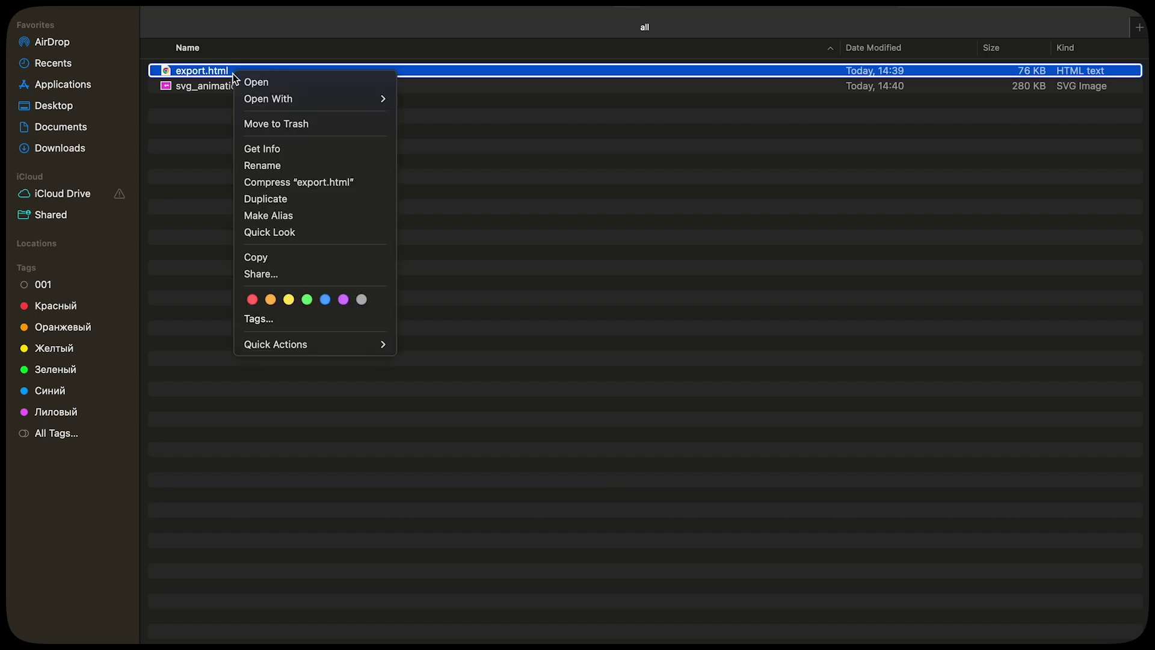
mouse_move(313, 99)
left_click(419, 100)
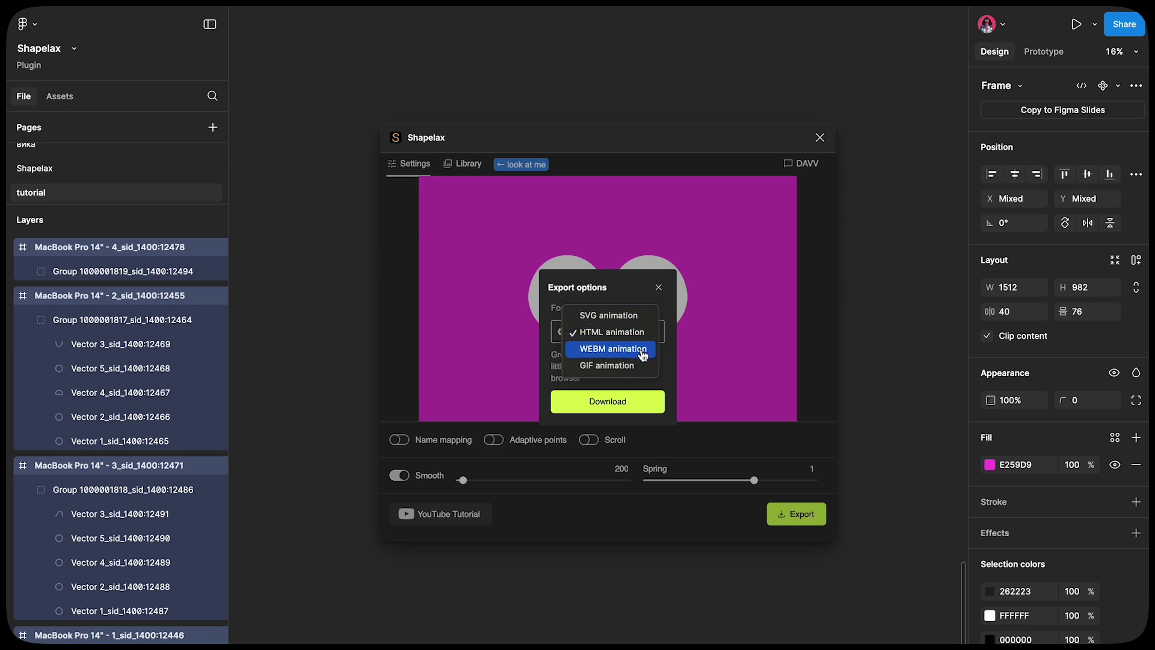
Cycle the export format through WEBM and GIF, settling on SVG animation
left_click(642, 353)
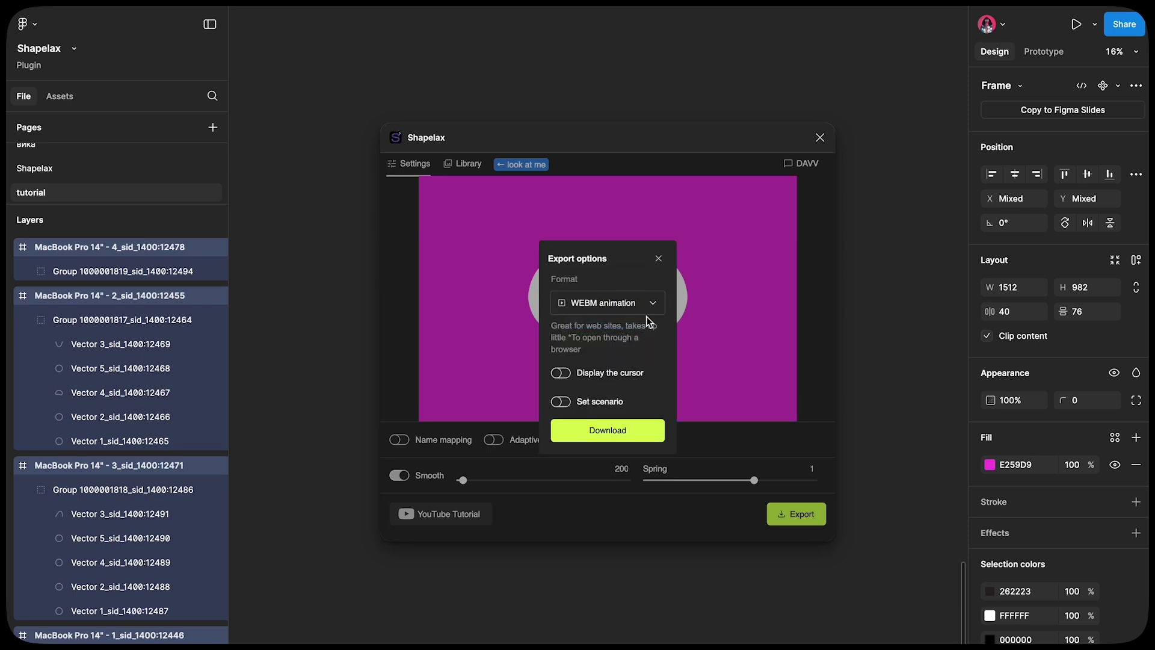
left_click(641, 309)
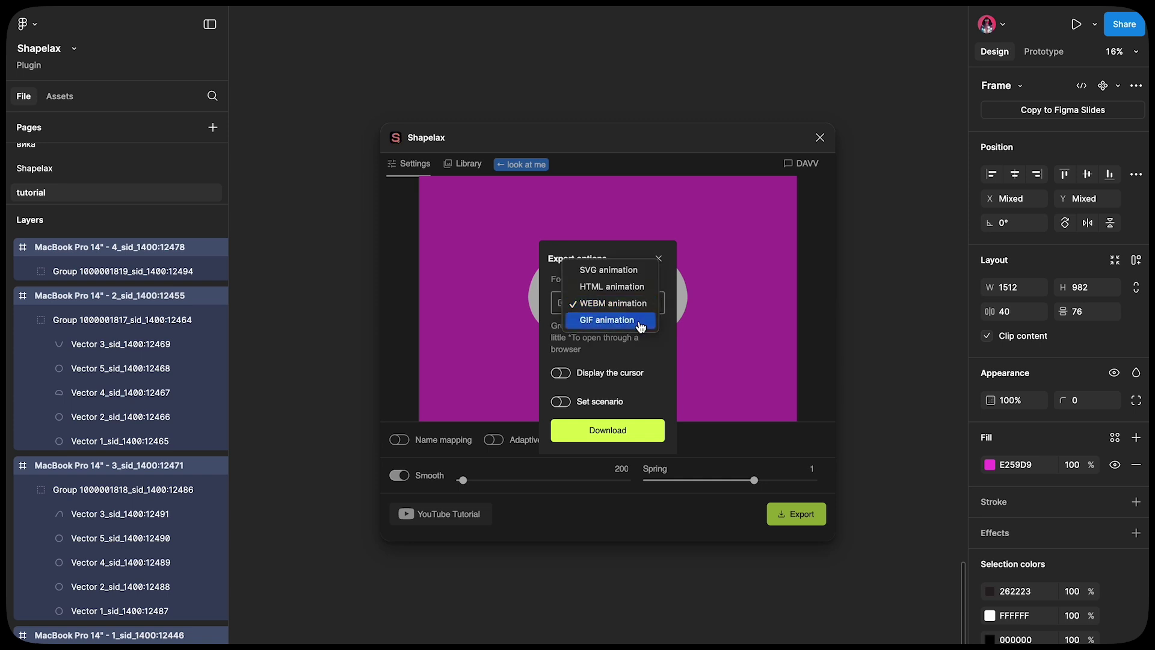
left_click(641, 324)
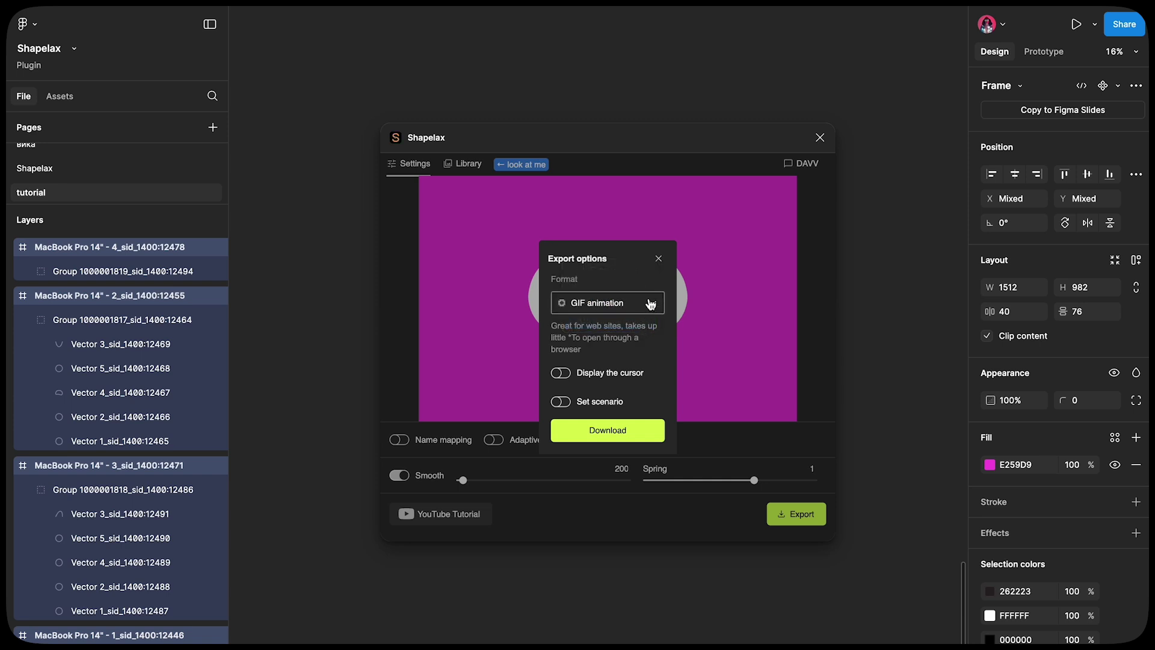
left_click(650, 307)
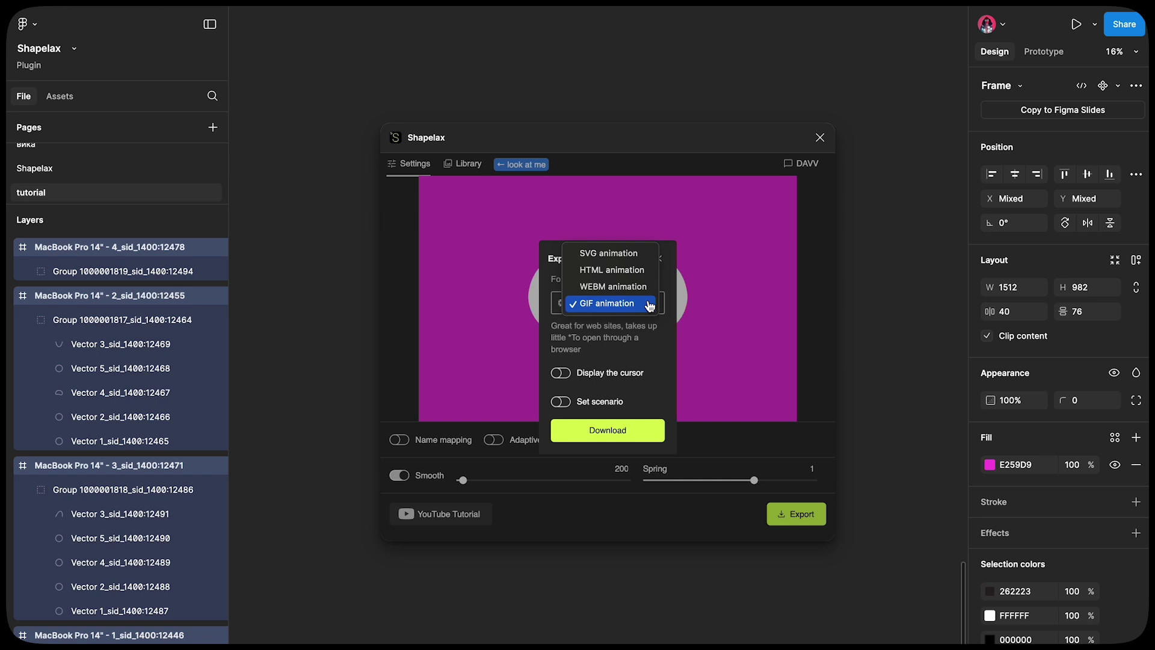
left_click(632, 253)
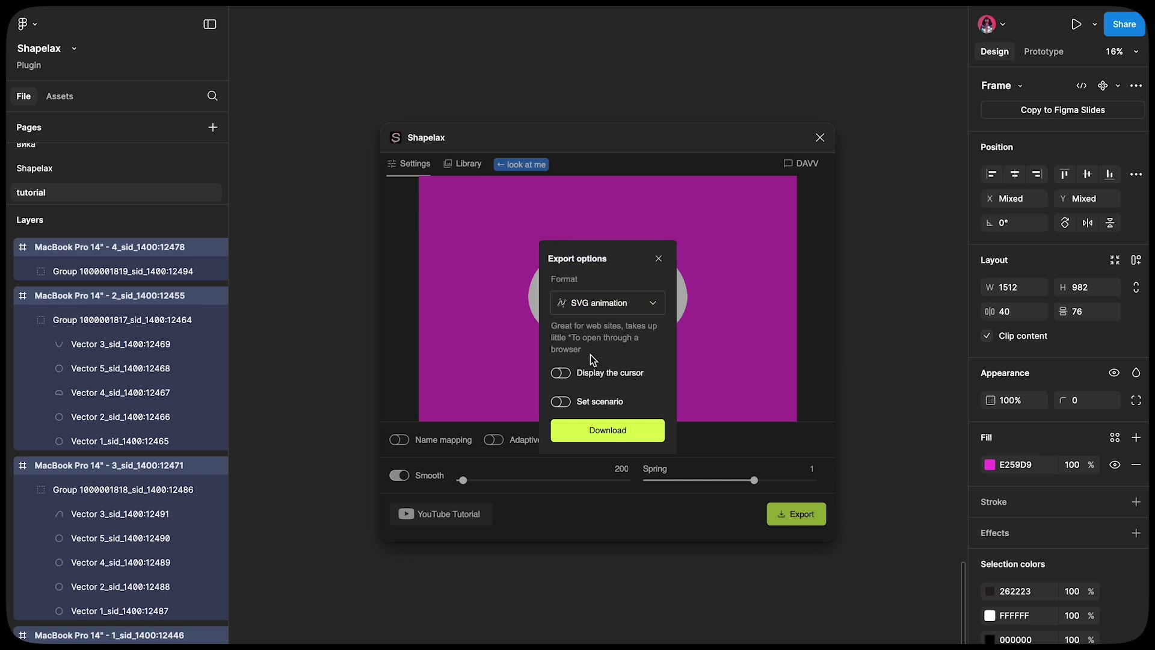
Show the cursor, try then disable the Circle scenario, and download the SVG animation
left_click(561, 374)
left_click(562, 407)
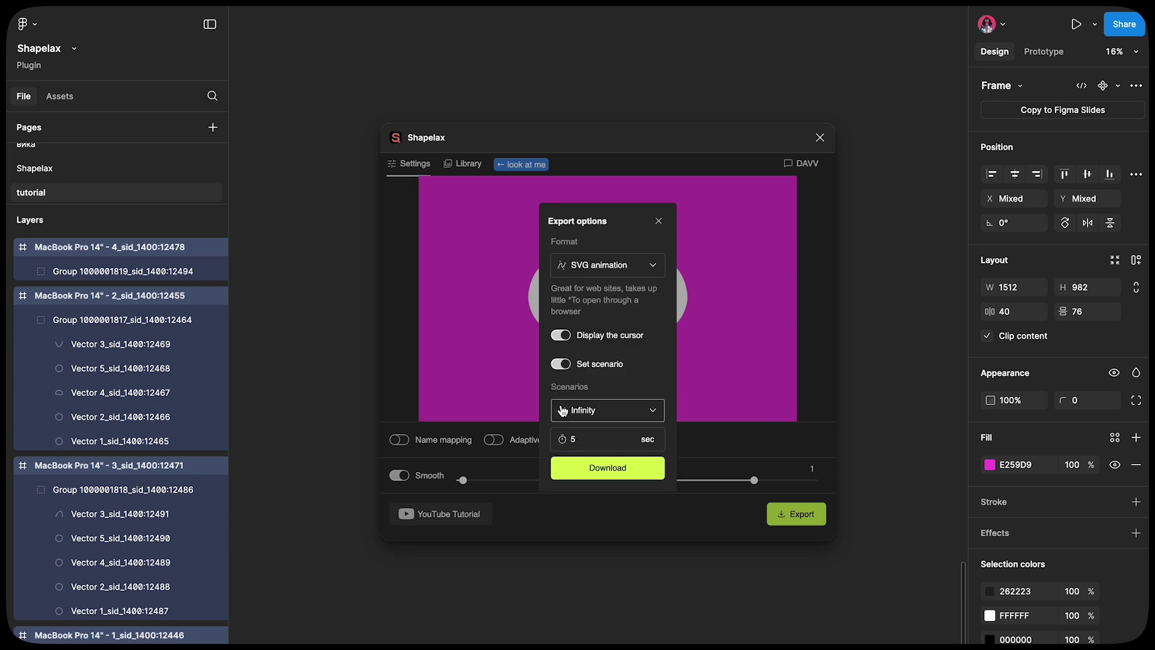
left_click(657, 410)
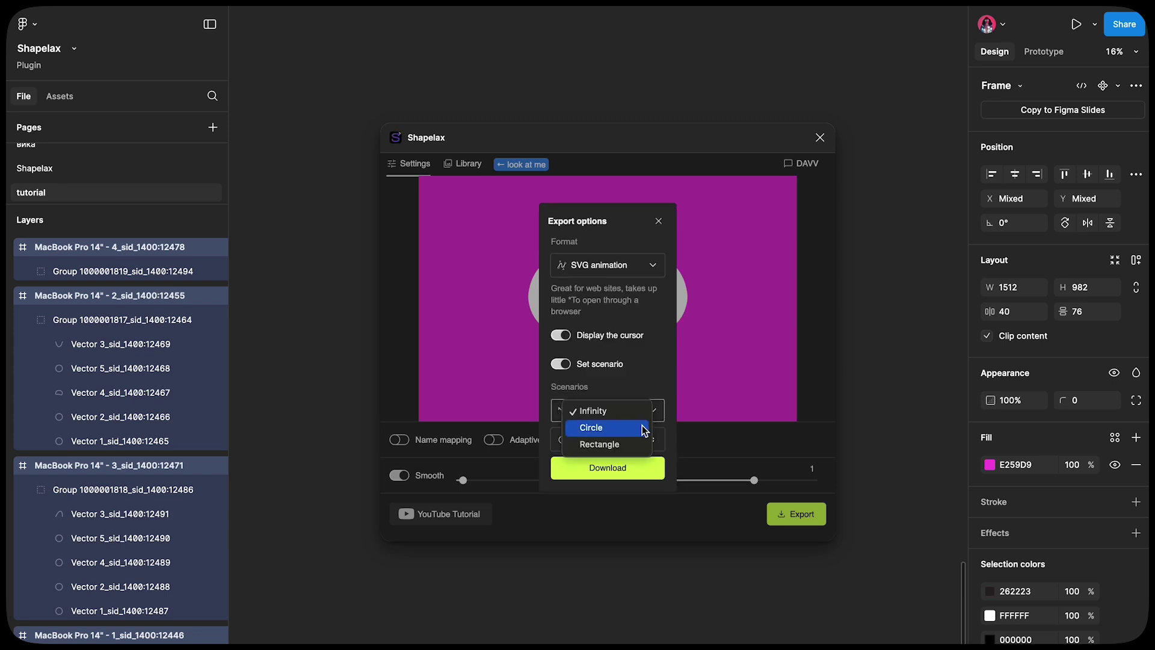
left_click(626, 428)
left_click(607, 444)
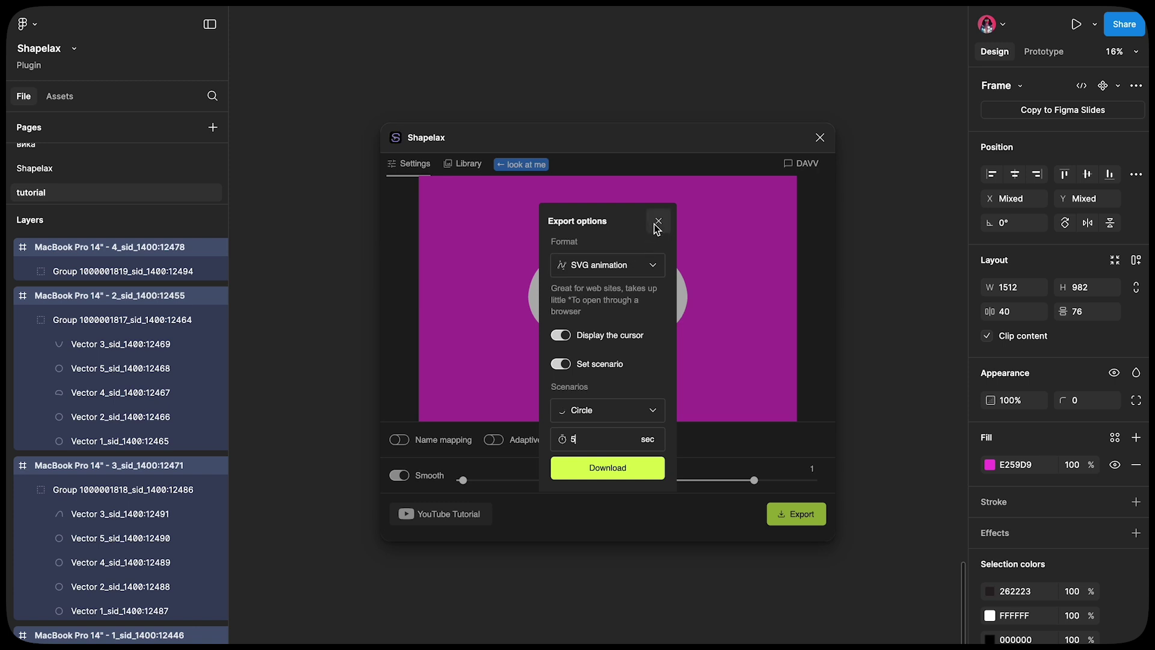
left_click(562, 365)
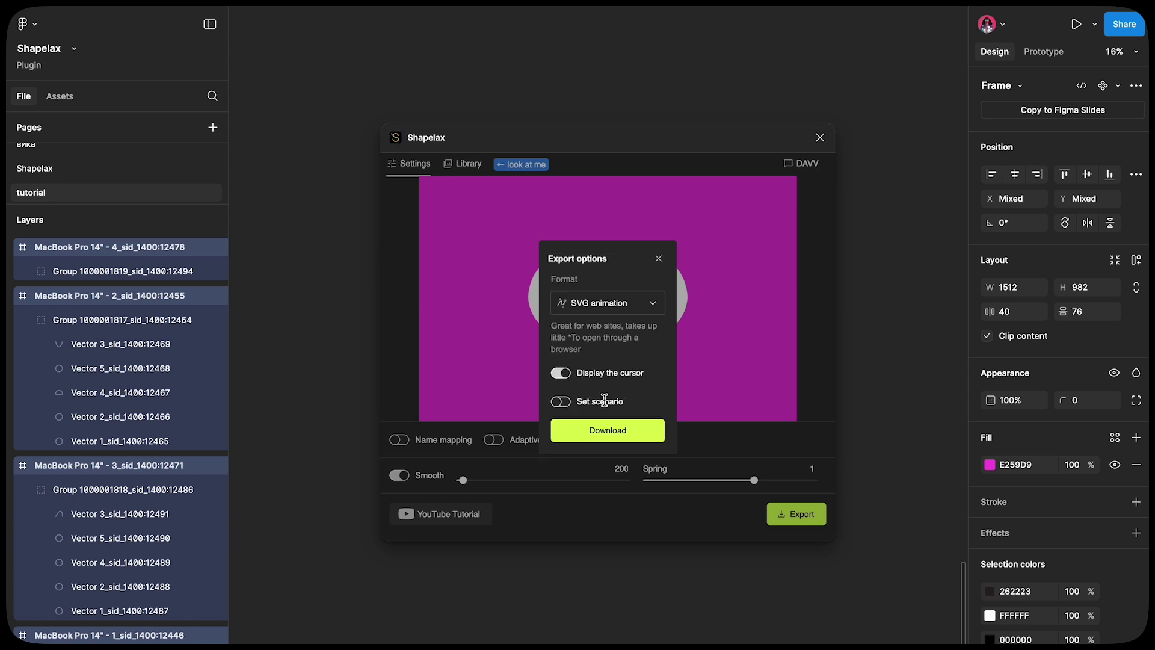
left_click(626, 445)
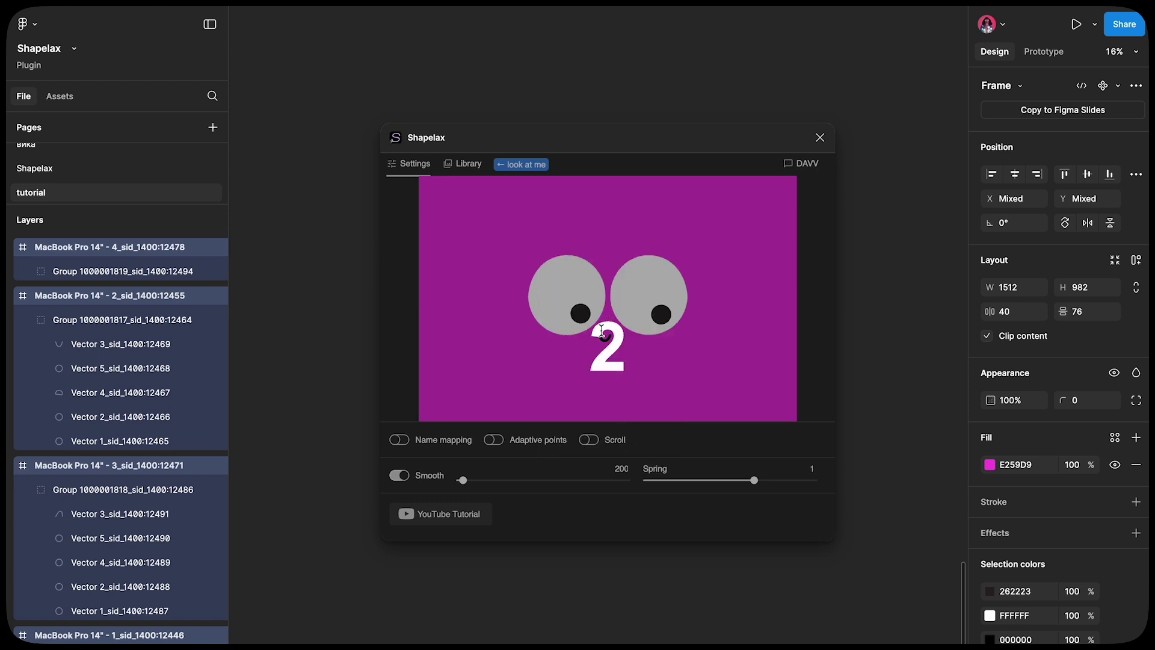